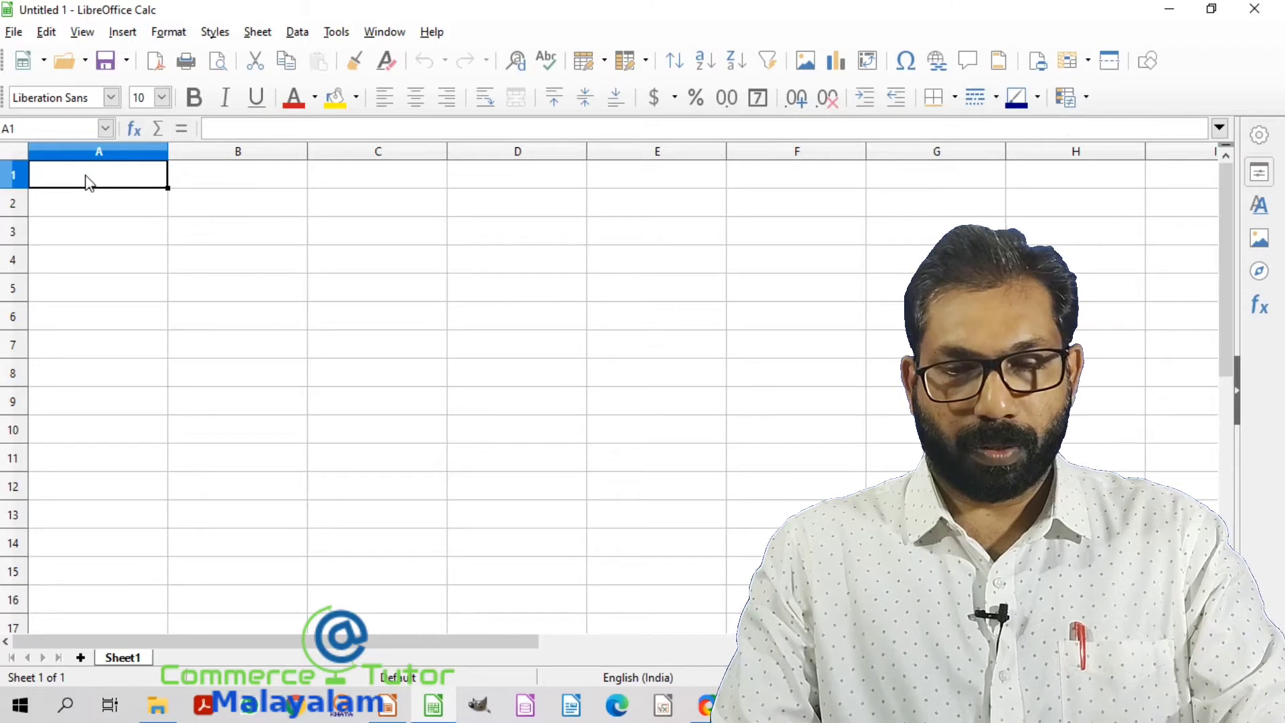
- Enter the column headings Sl No., Name and Sex in cells A1 to C1
double_click(87, 180)
type("S")
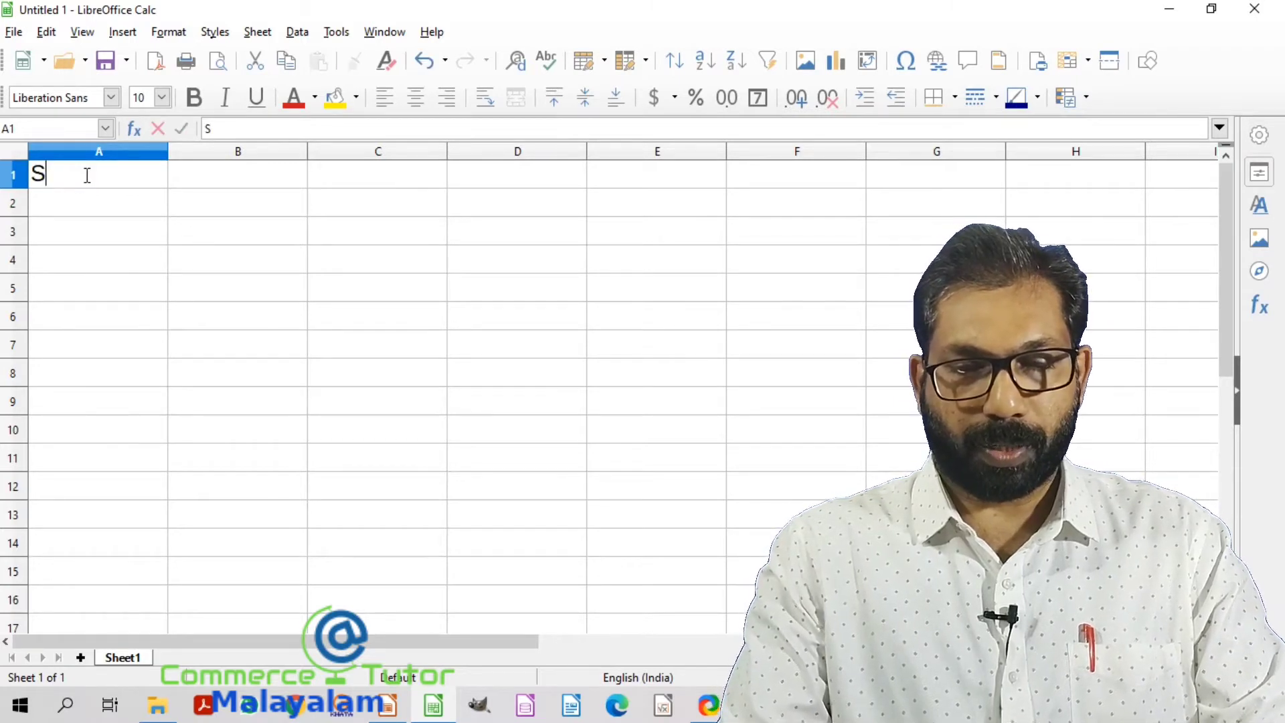
type("l No")
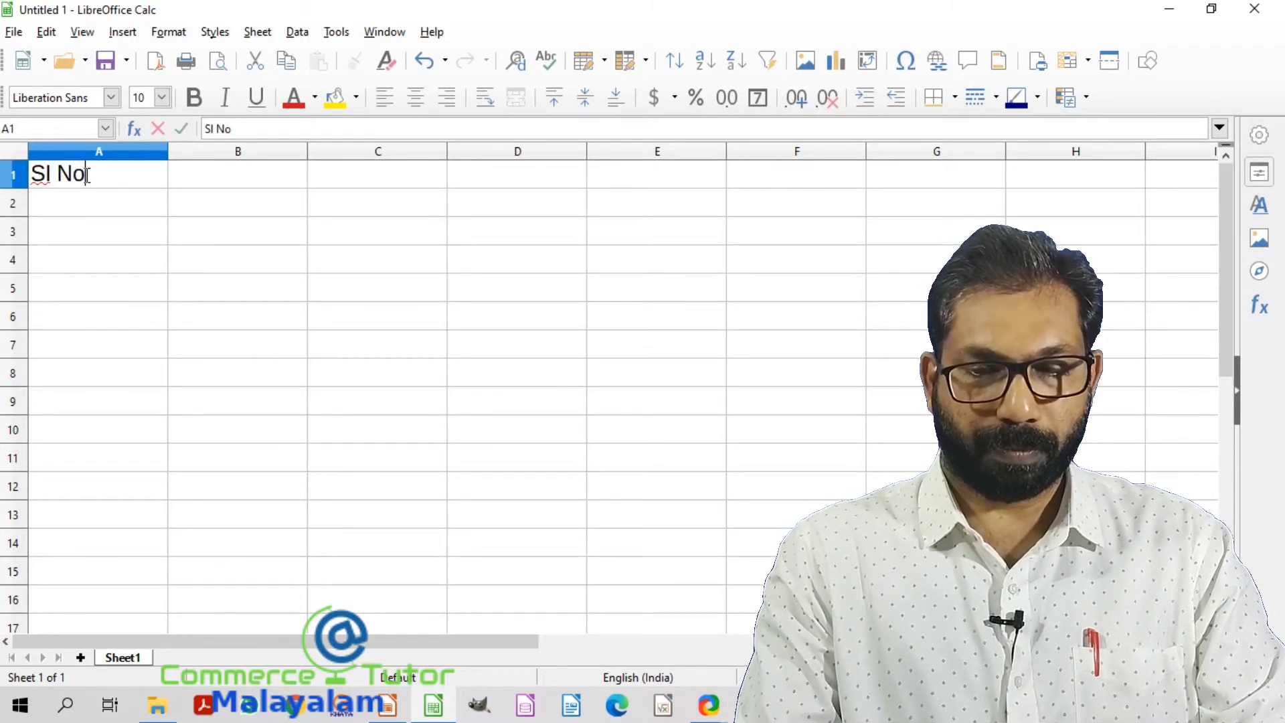
type(".")
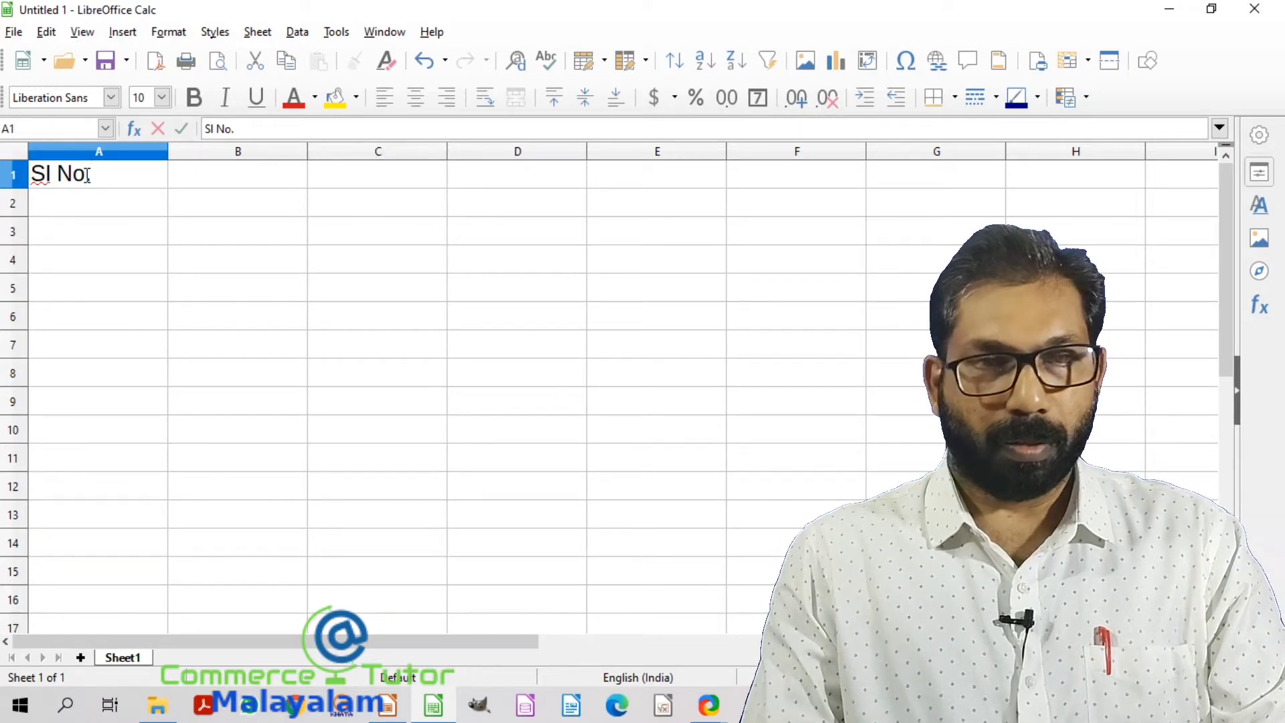
key("Tab")
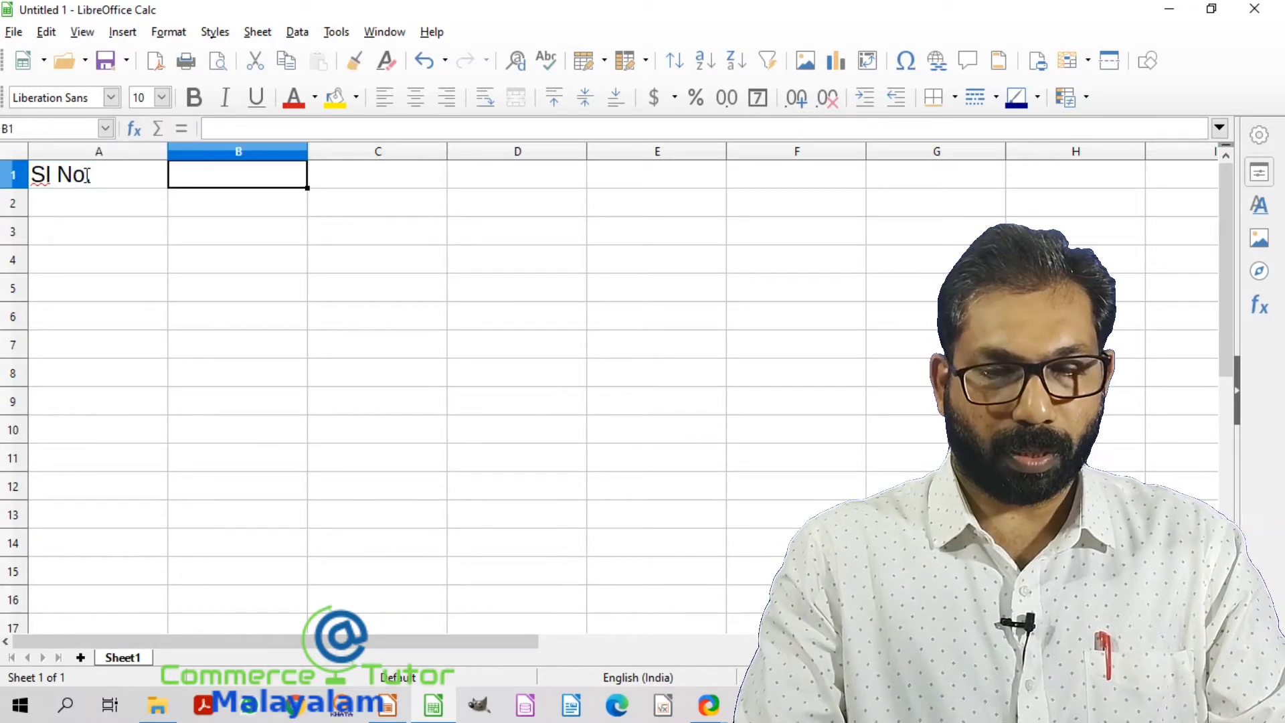
left_click(87, 176, "shift")
type("Name")
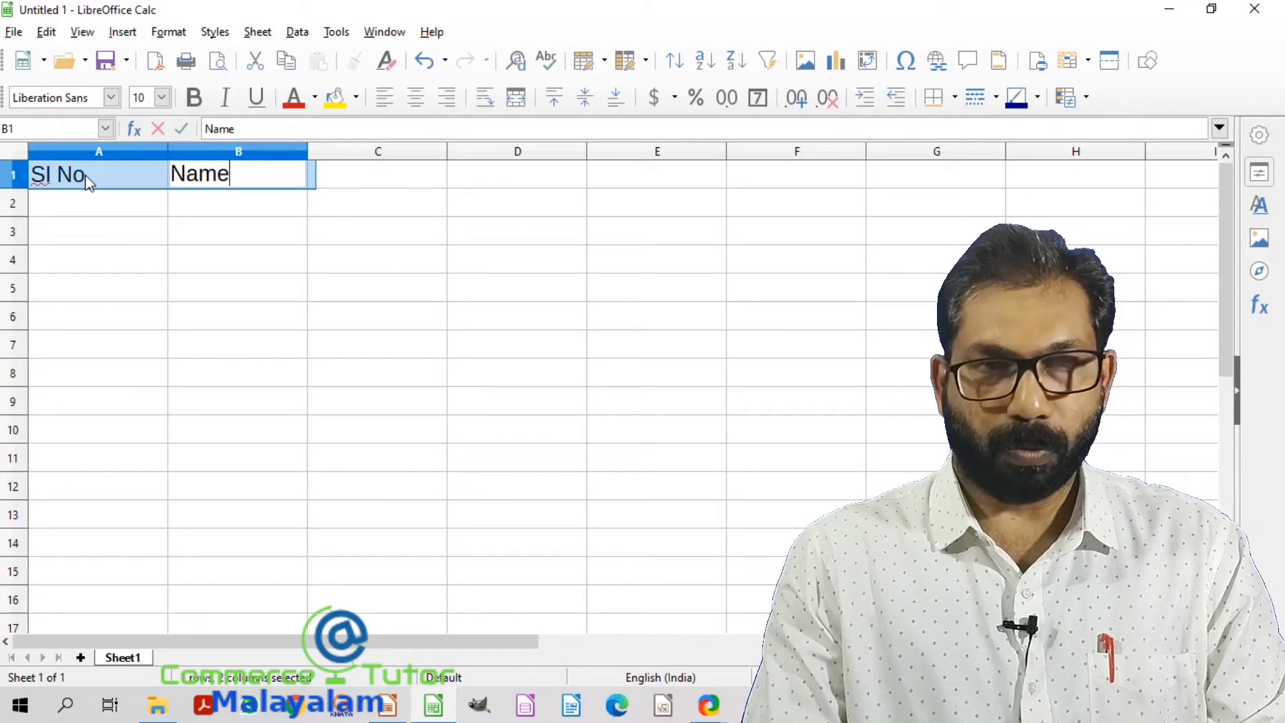
key("Right")
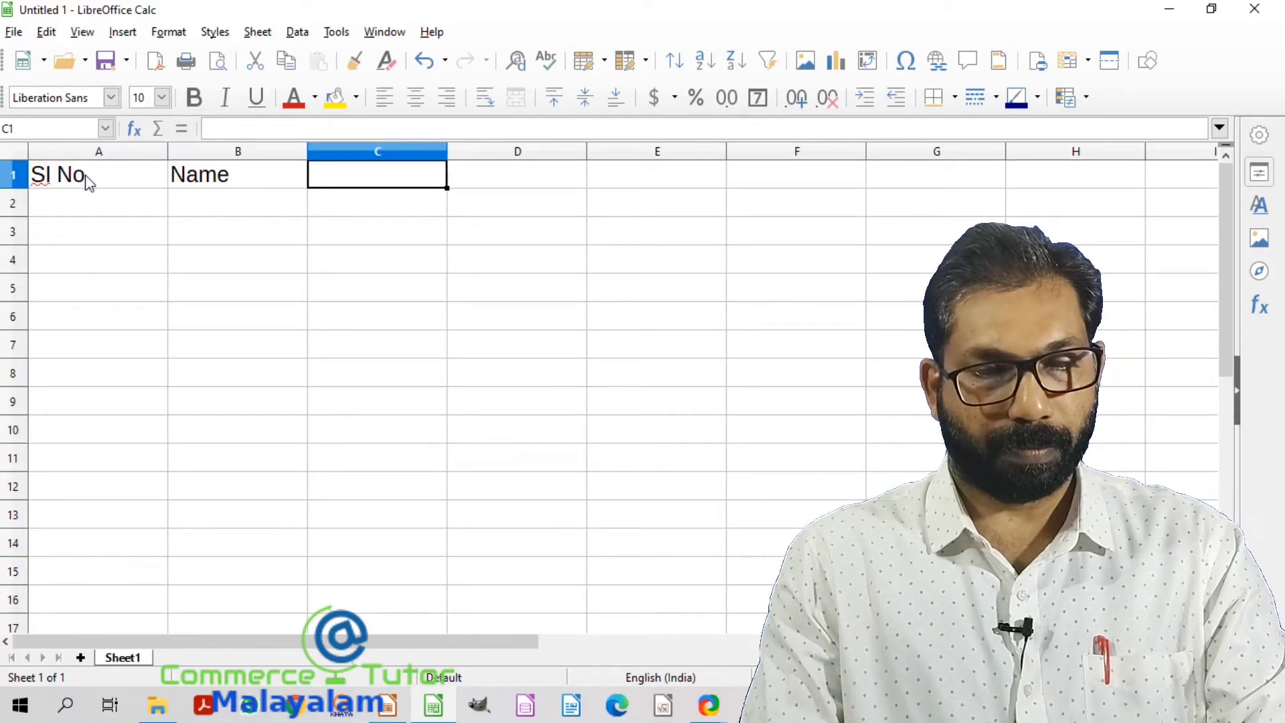
type("Sex")
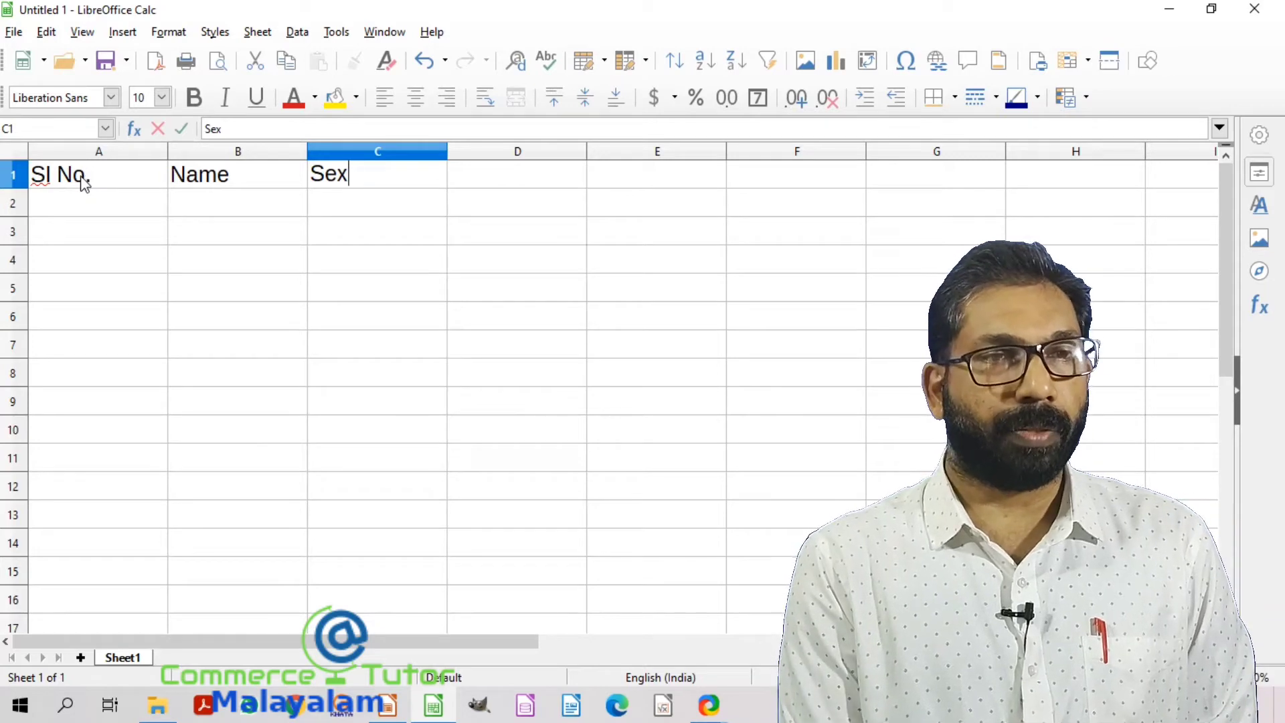
- Fill in the first record with serial number 1 in A2 and the person's name in B2
left_click(87, 214)
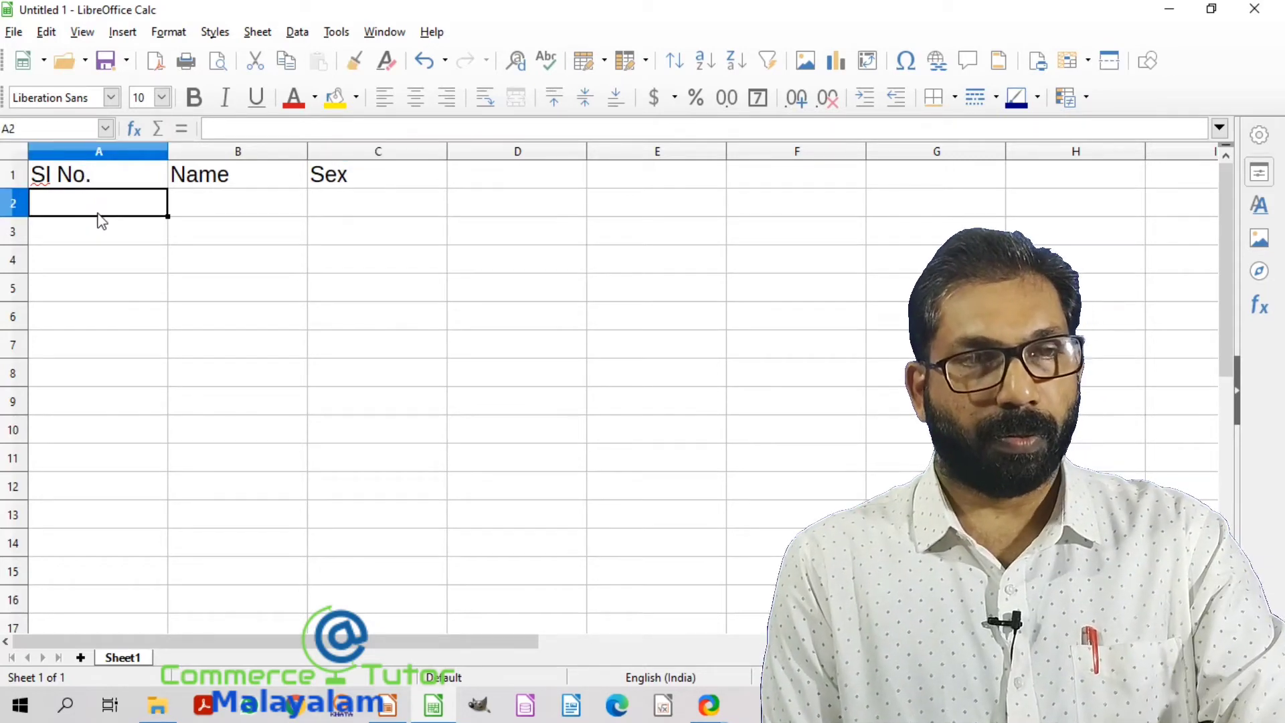
type("1")
left_click(207, 205)
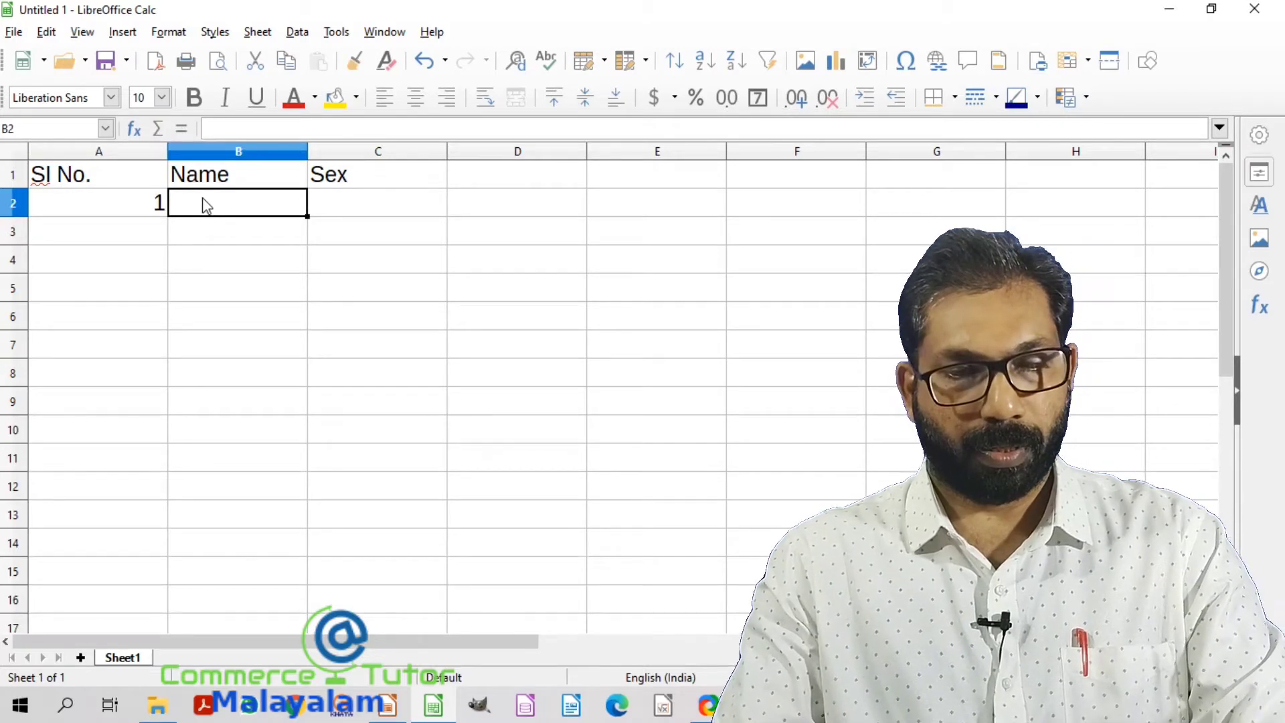
type("Sur")
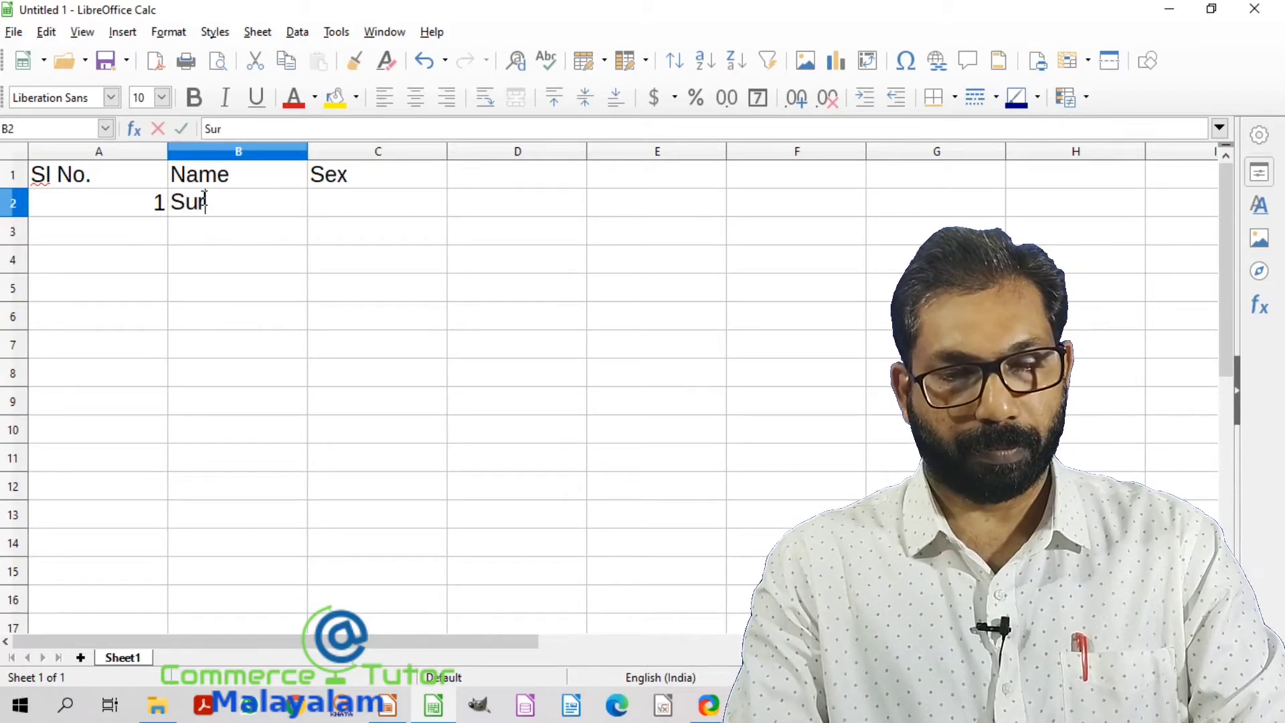
type("esh")
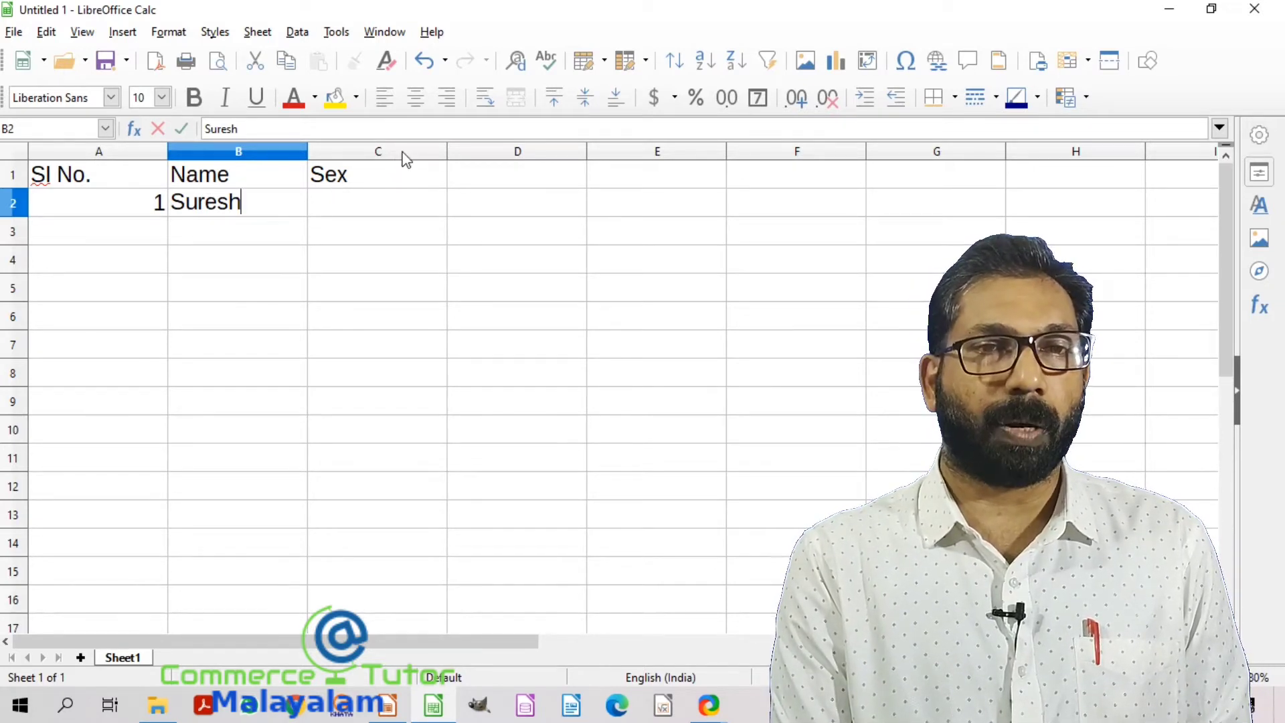
- Start a validity rule for the whole Sex column, with List as the allowed input type
left_click(403, 156)
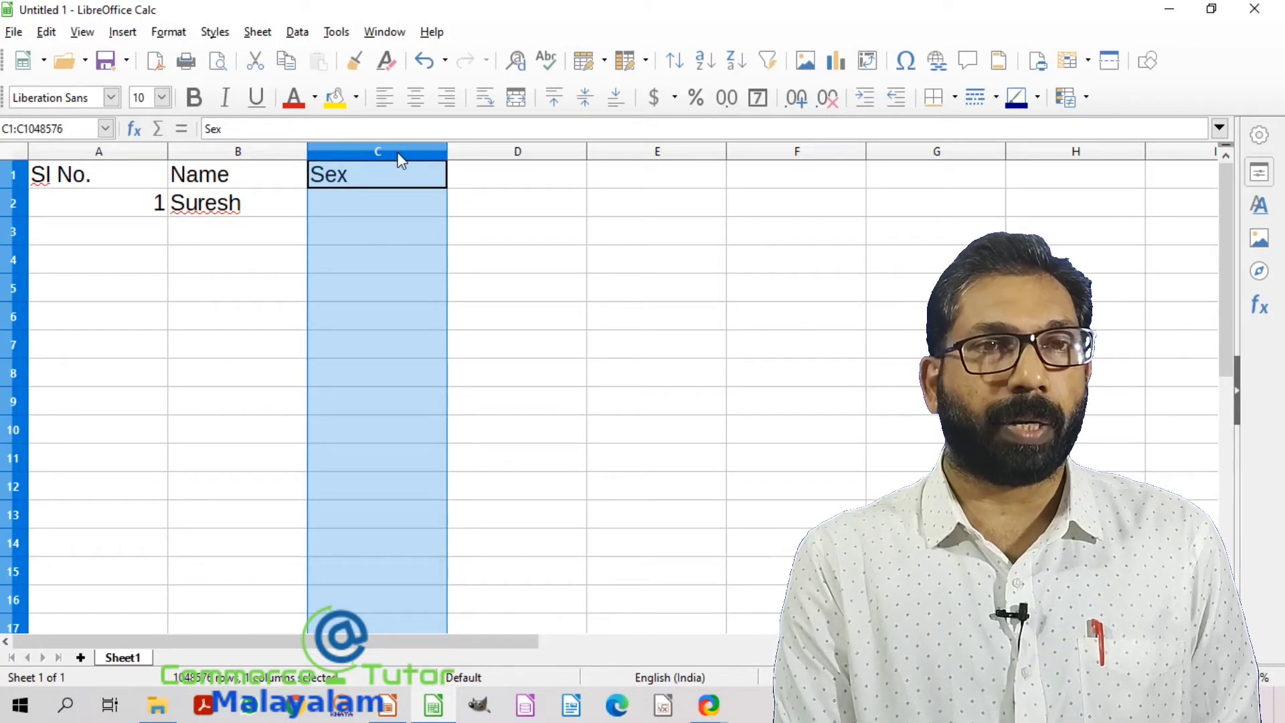
left_click(298, 34)
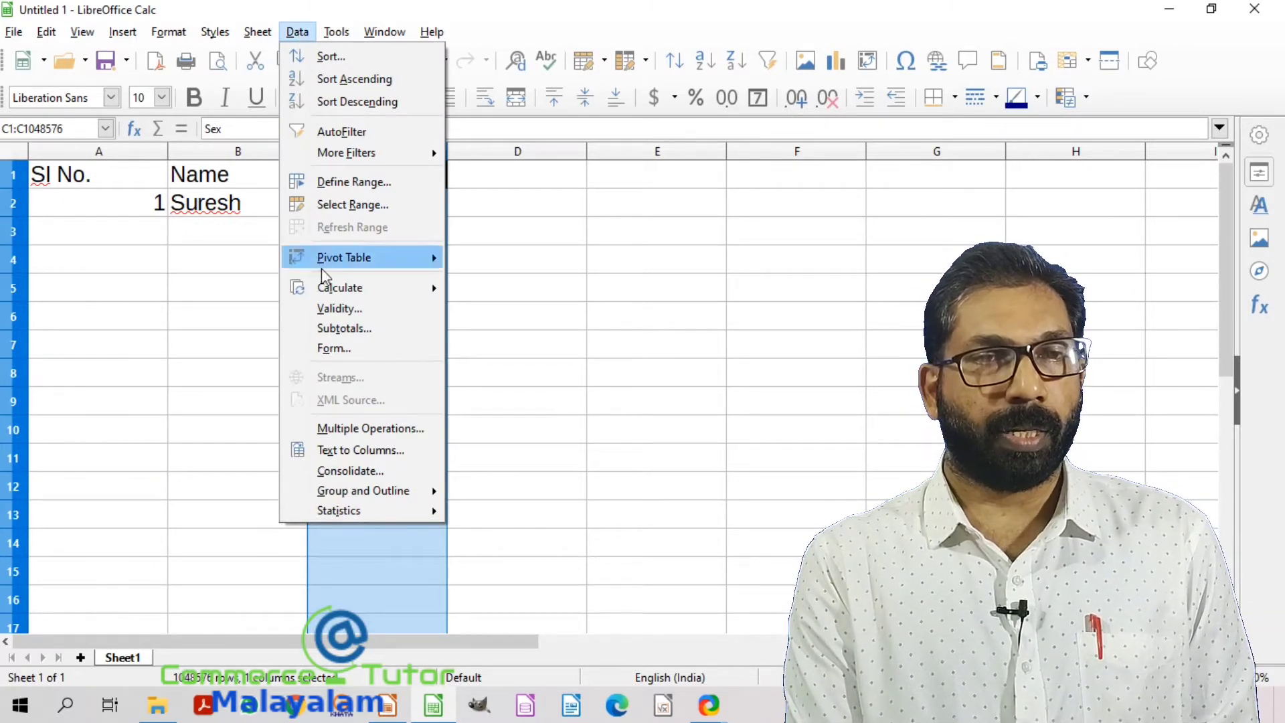
left_click(326, 310)
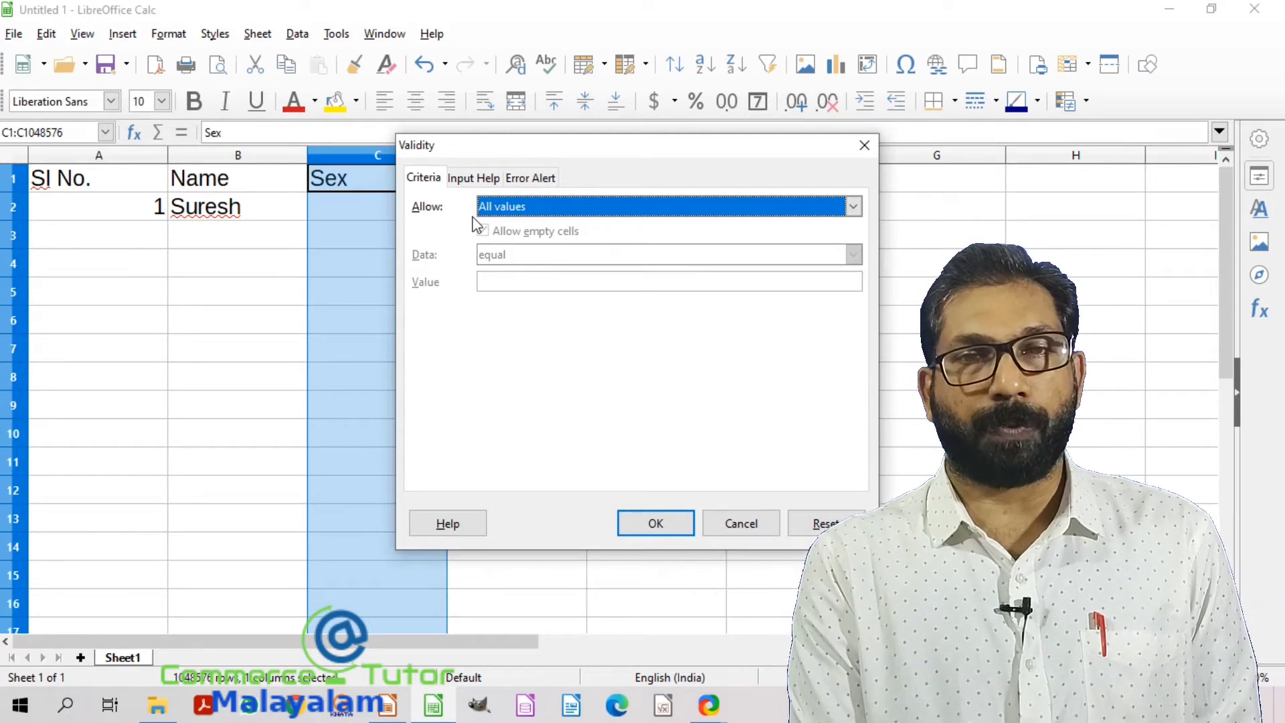
left_click(853, 207)
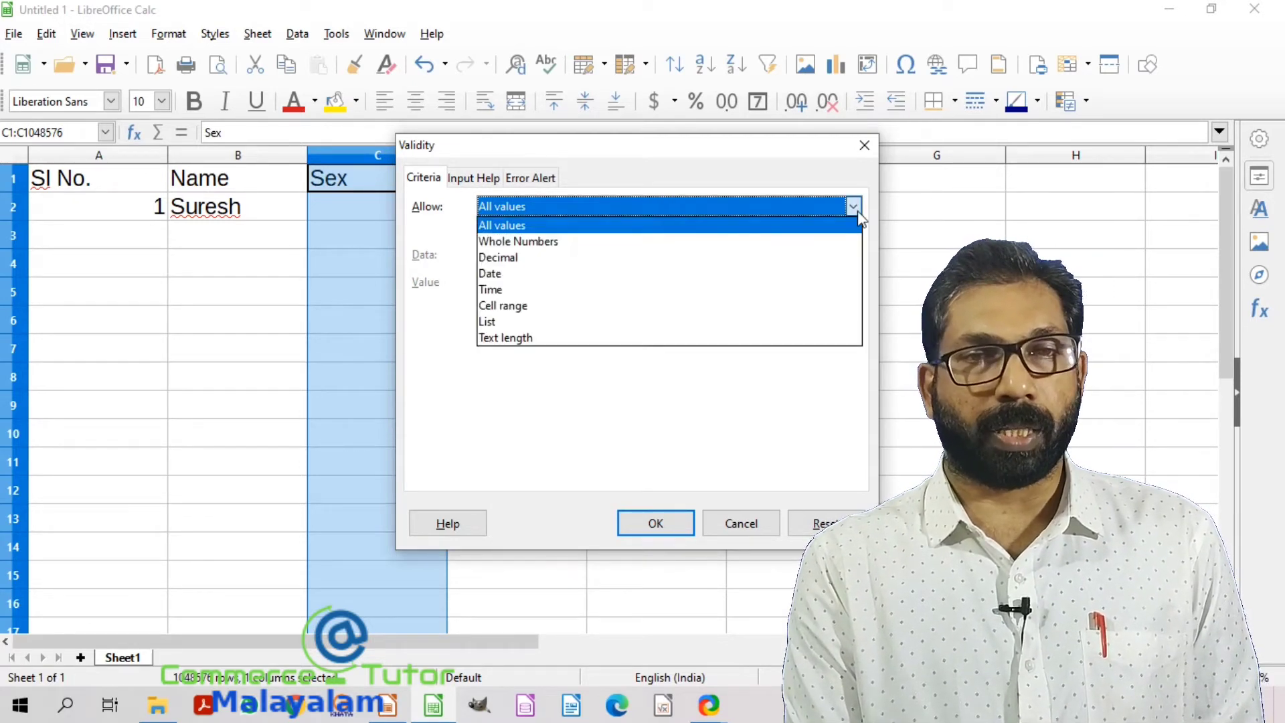
left_click(566, 323)
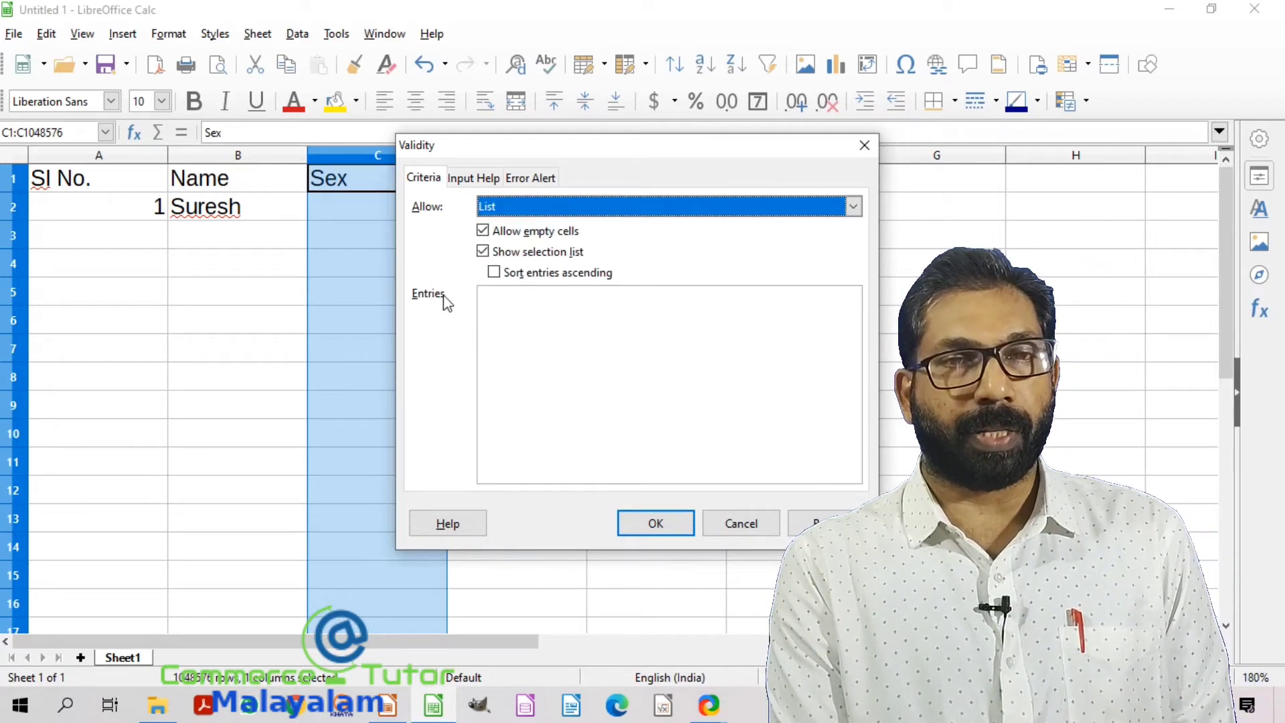
- Add Male, Female and Transgender as the validity list entries, each on its own line, and apply the rule
left_click(514, 299)
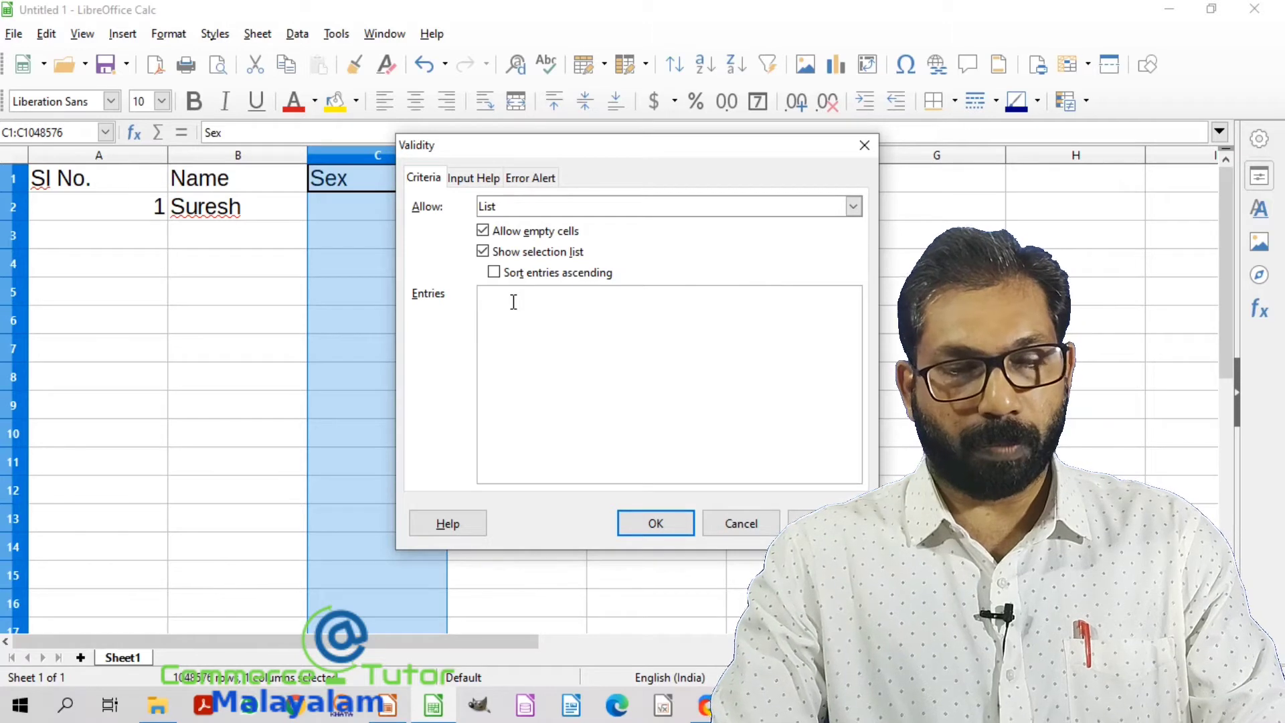
type("Male")
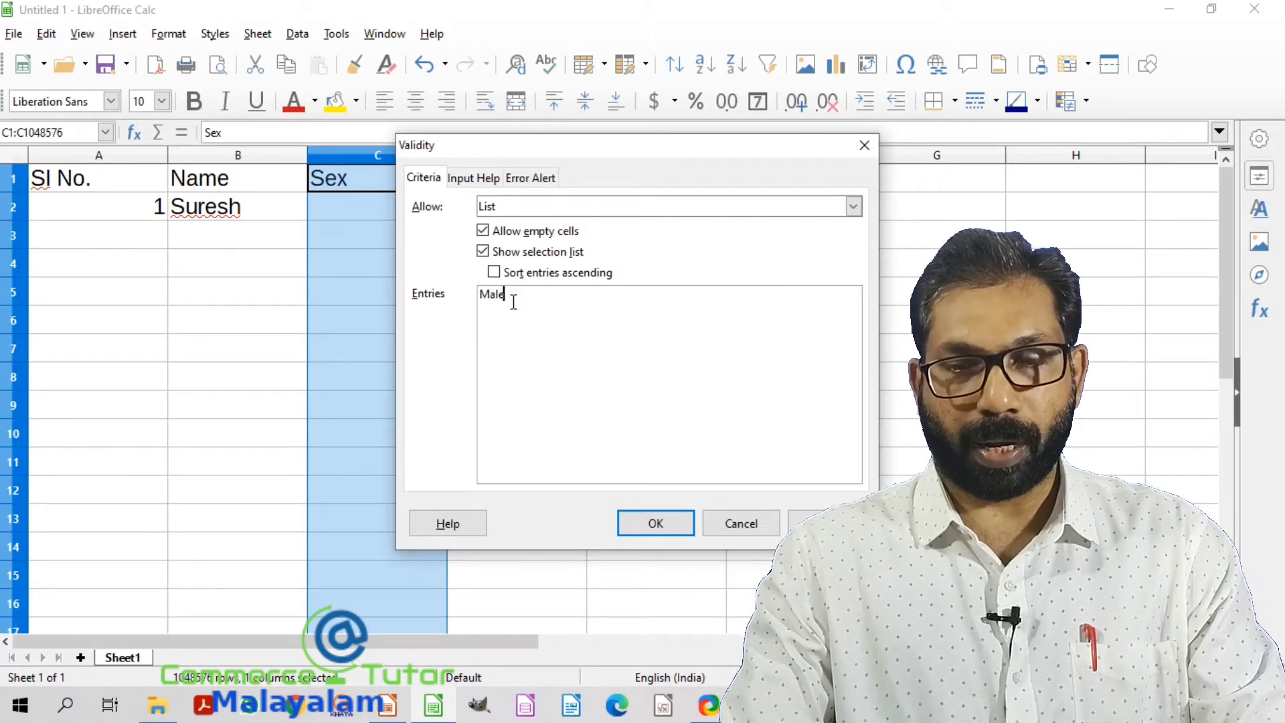
key("Return")
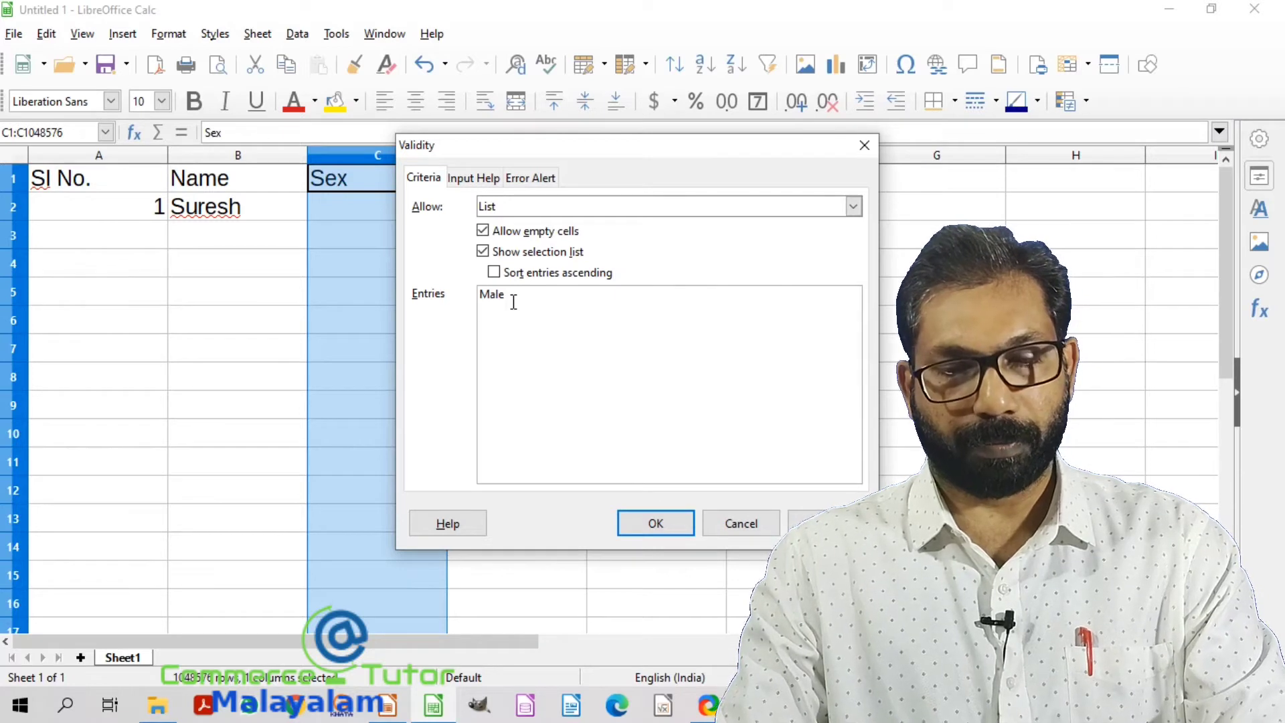
type("Femal")
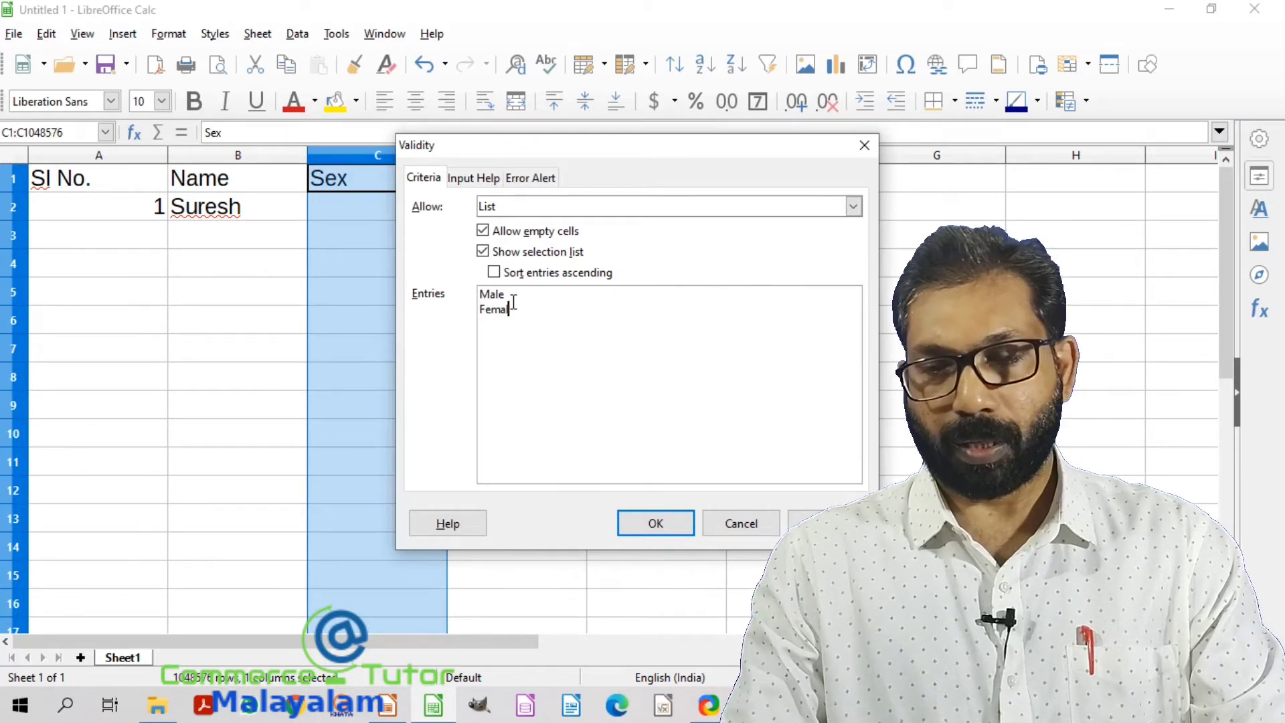
type("e")
key("Return")
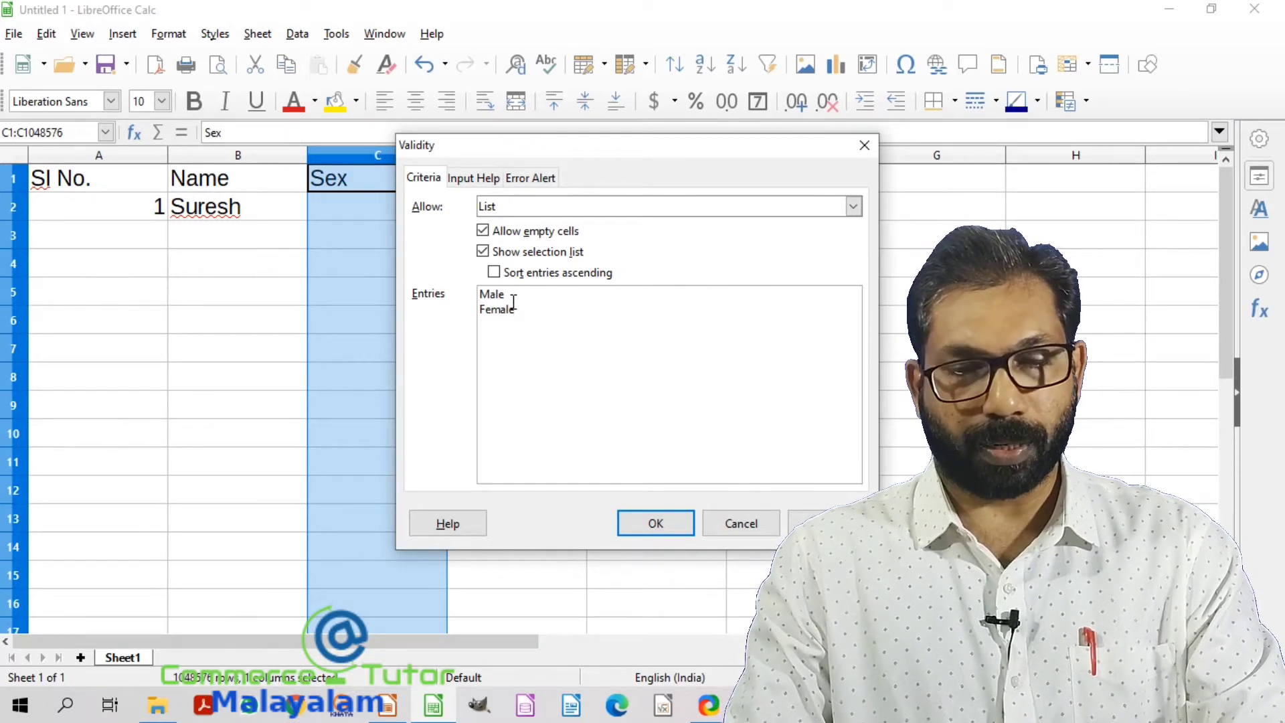
type("Tra")
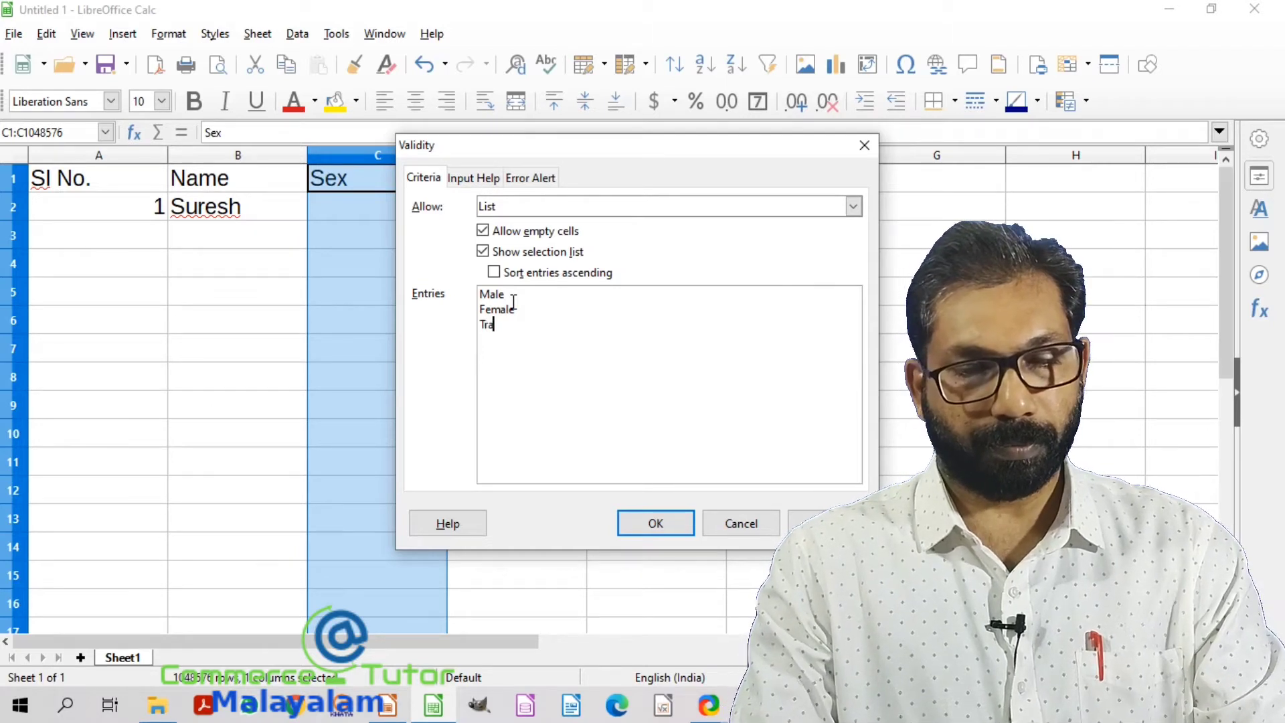
type("nsgen")
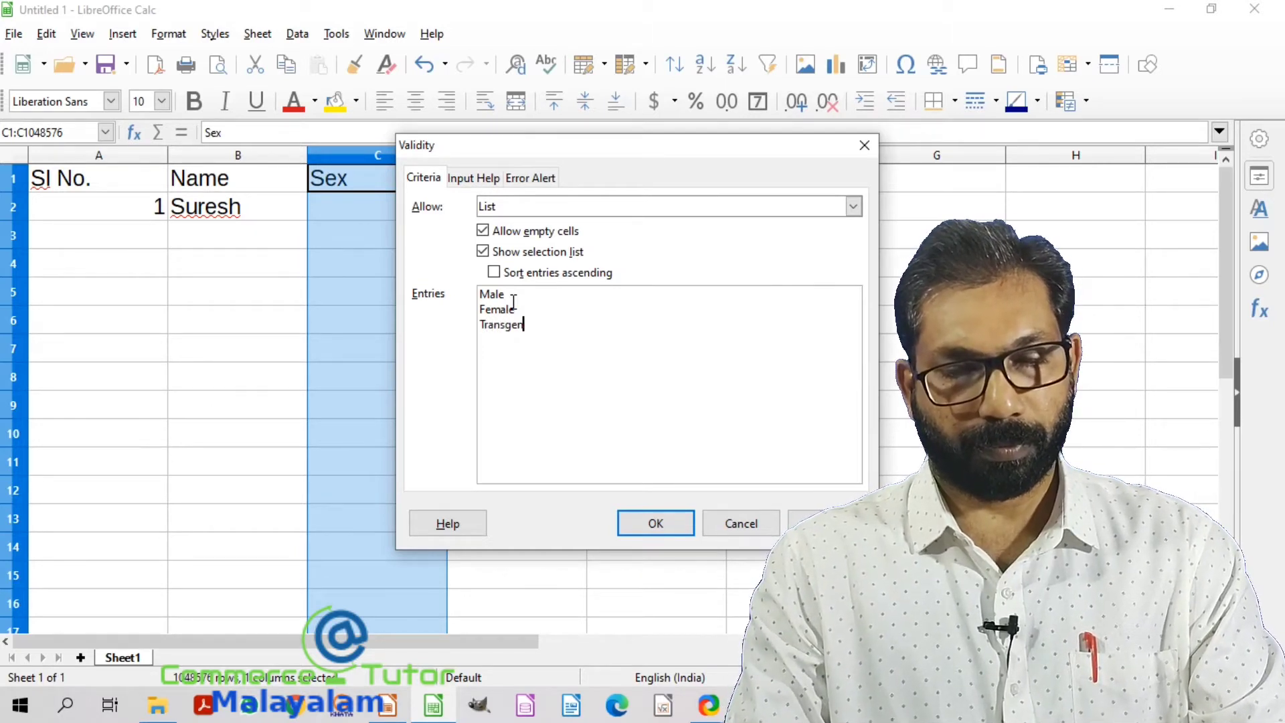
type("der")
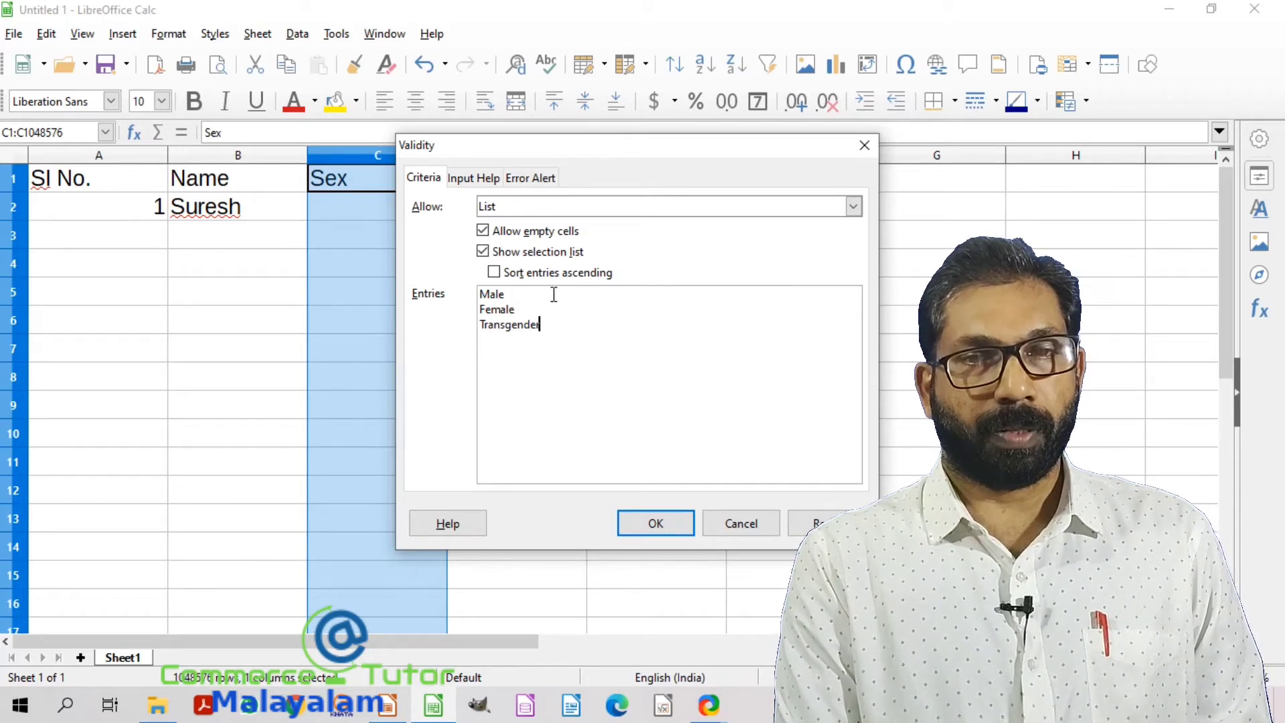
left_click(652, 527)
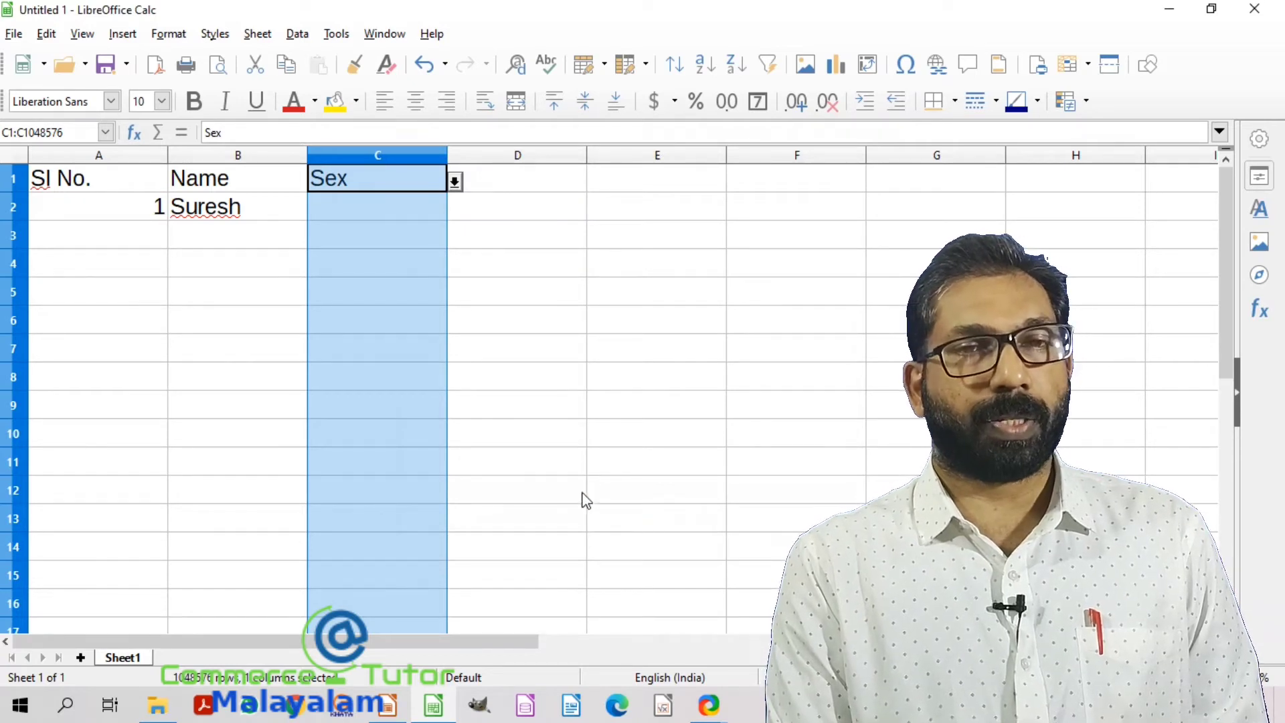
- Try the selection list on heading cell C1 by choosing Female, and undo that entry
left_click(454, 182)
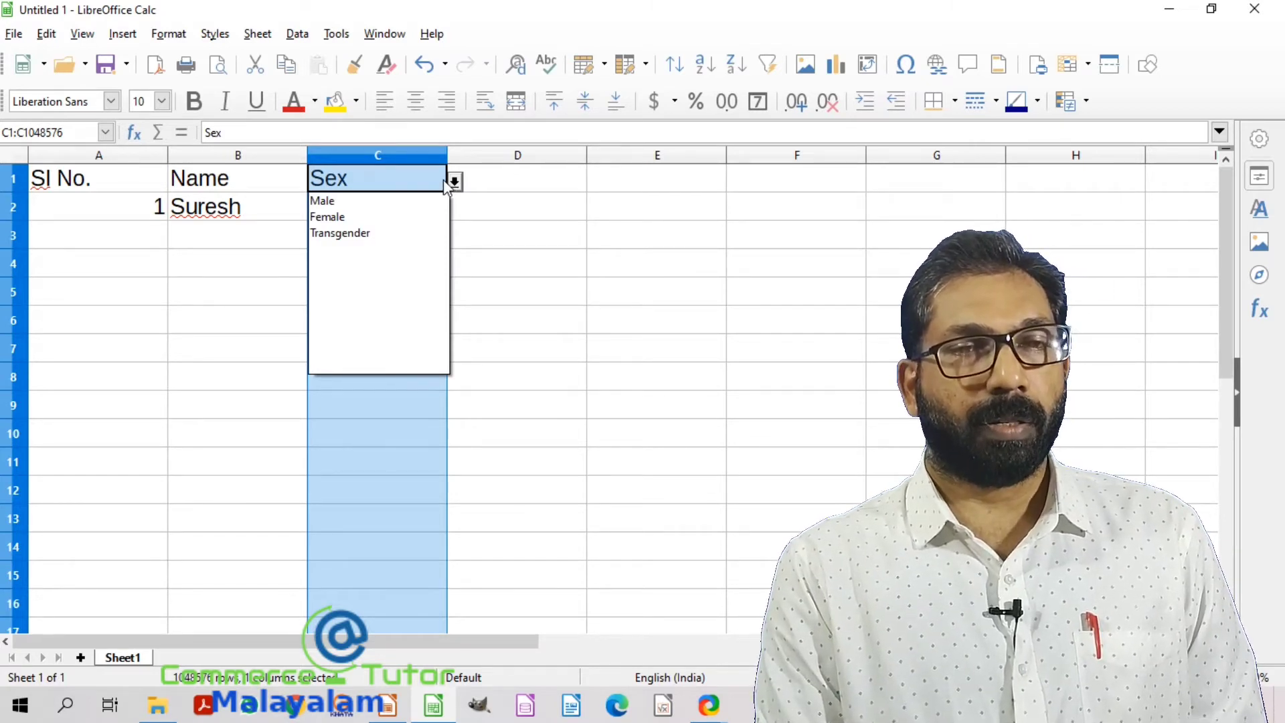
left_click(329, 219)
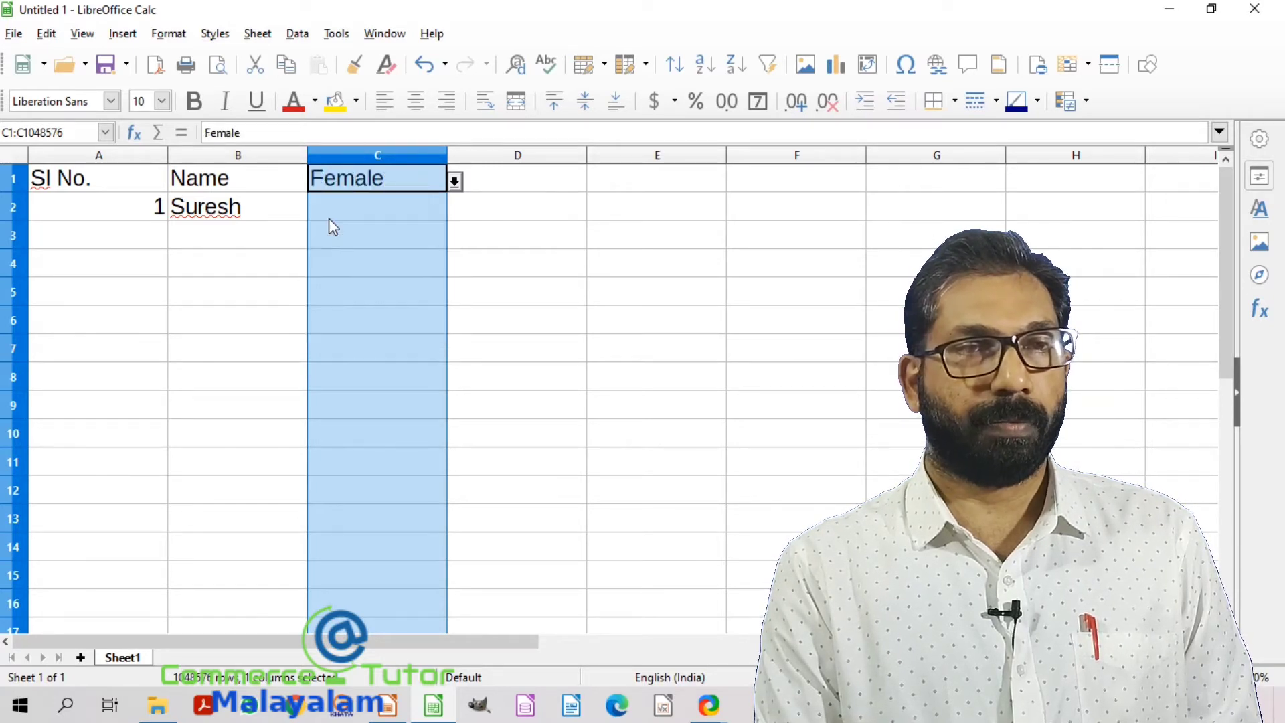
left_click(400, 184)
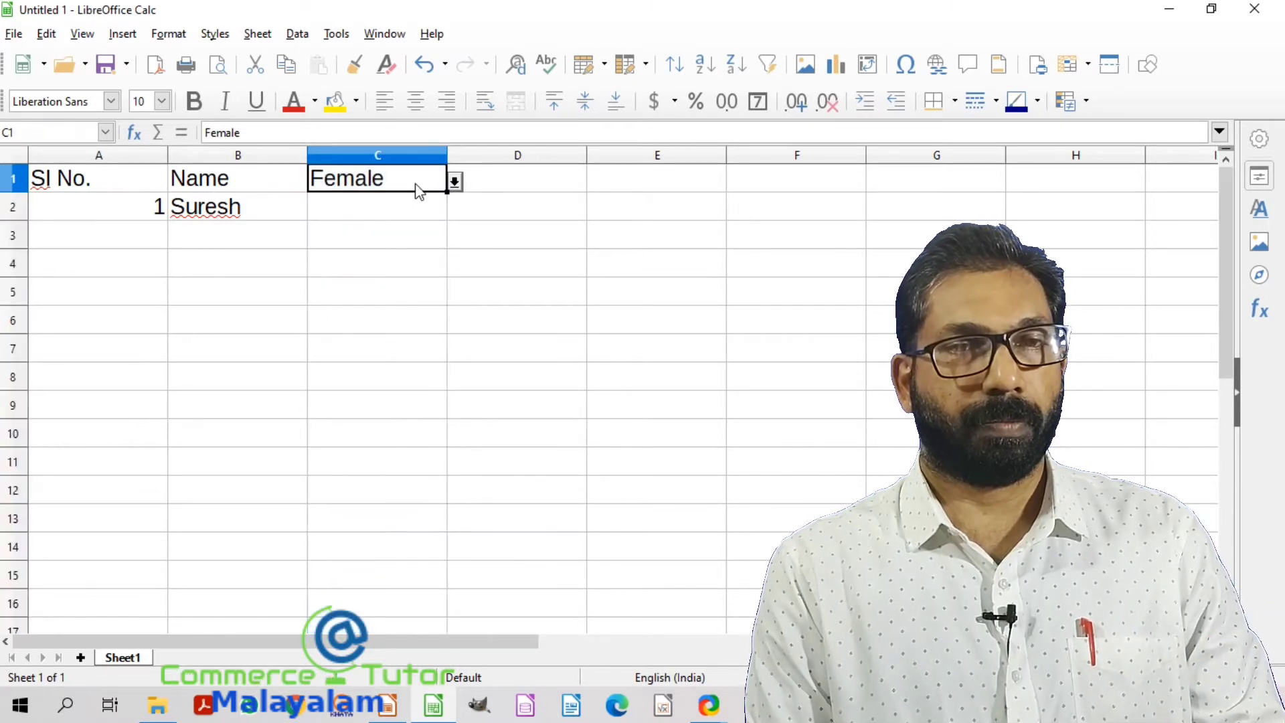
left_click(455, 182)
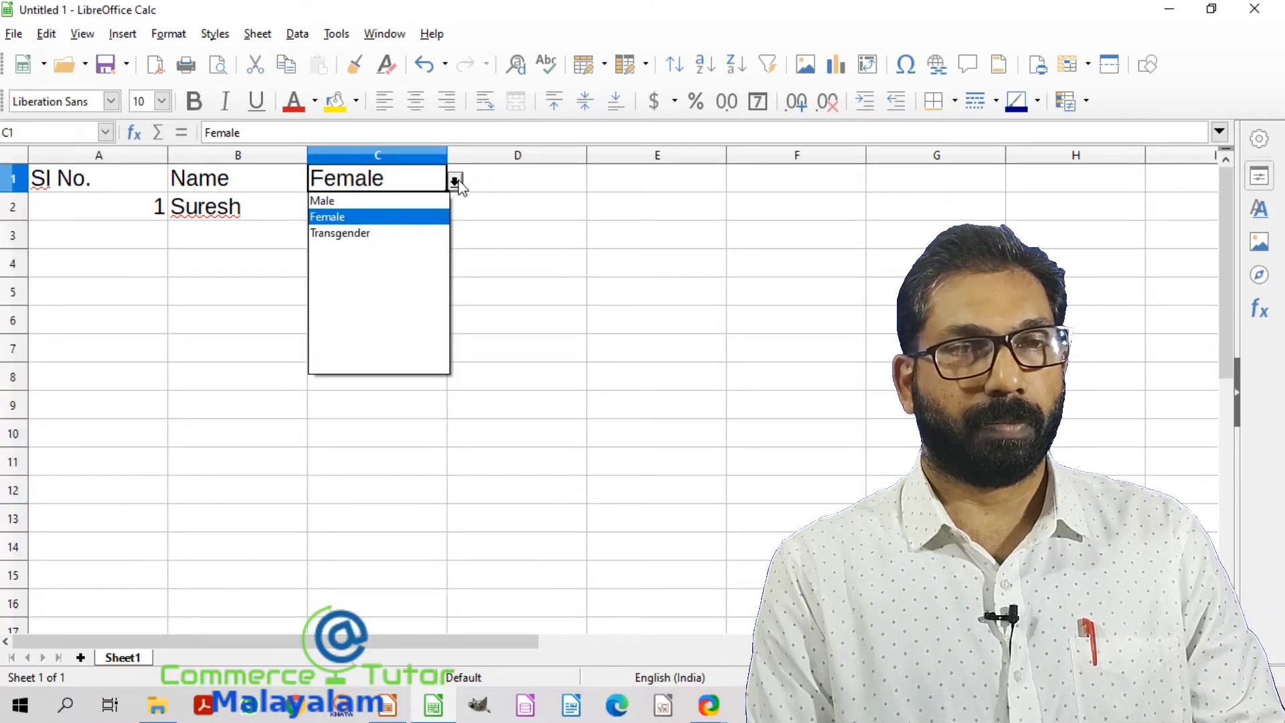
left_click(456, 182)
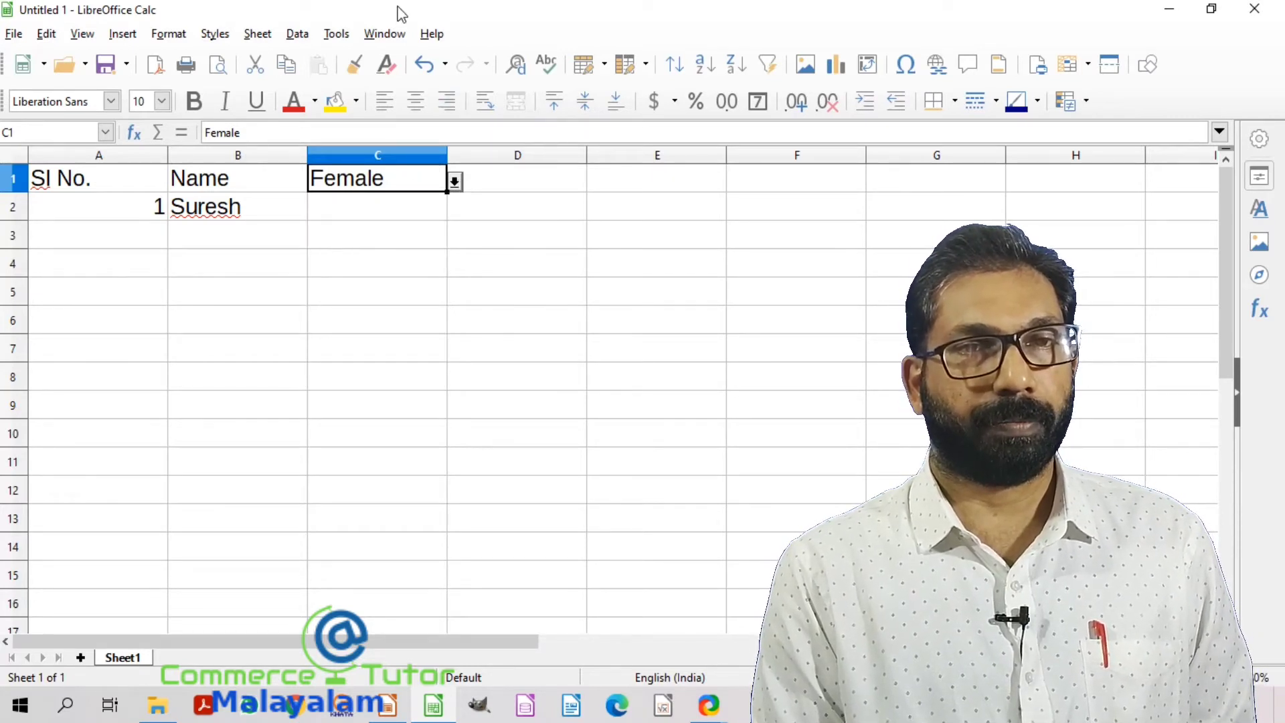
left_click(424, 65)
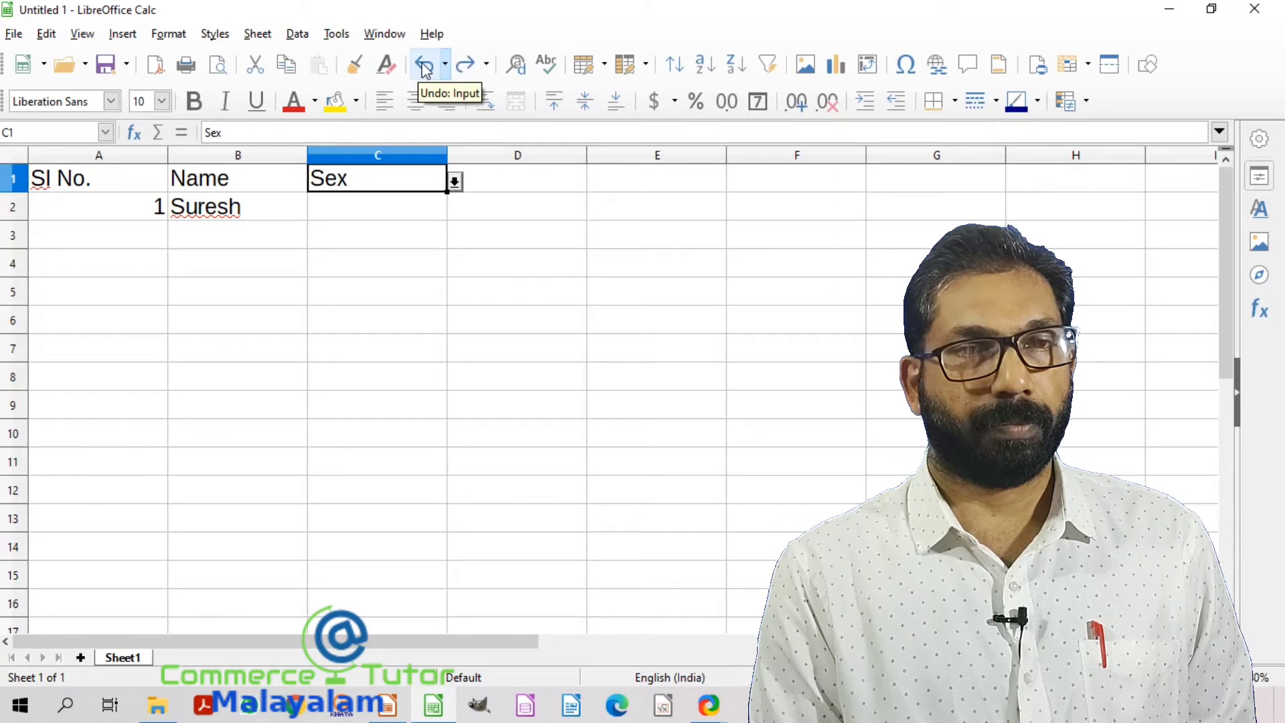
- Choose Male from the selection list in cell C2 for the first record
left_click(359, 215)
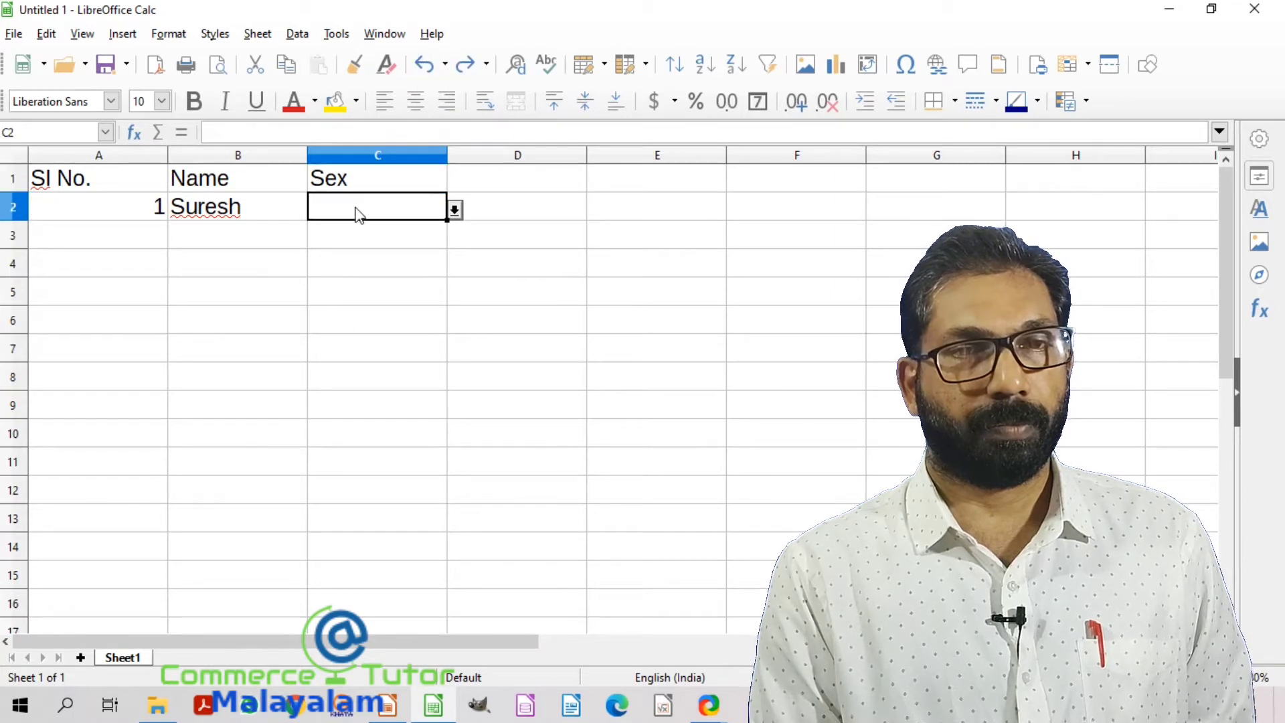
left_click(453, 210)
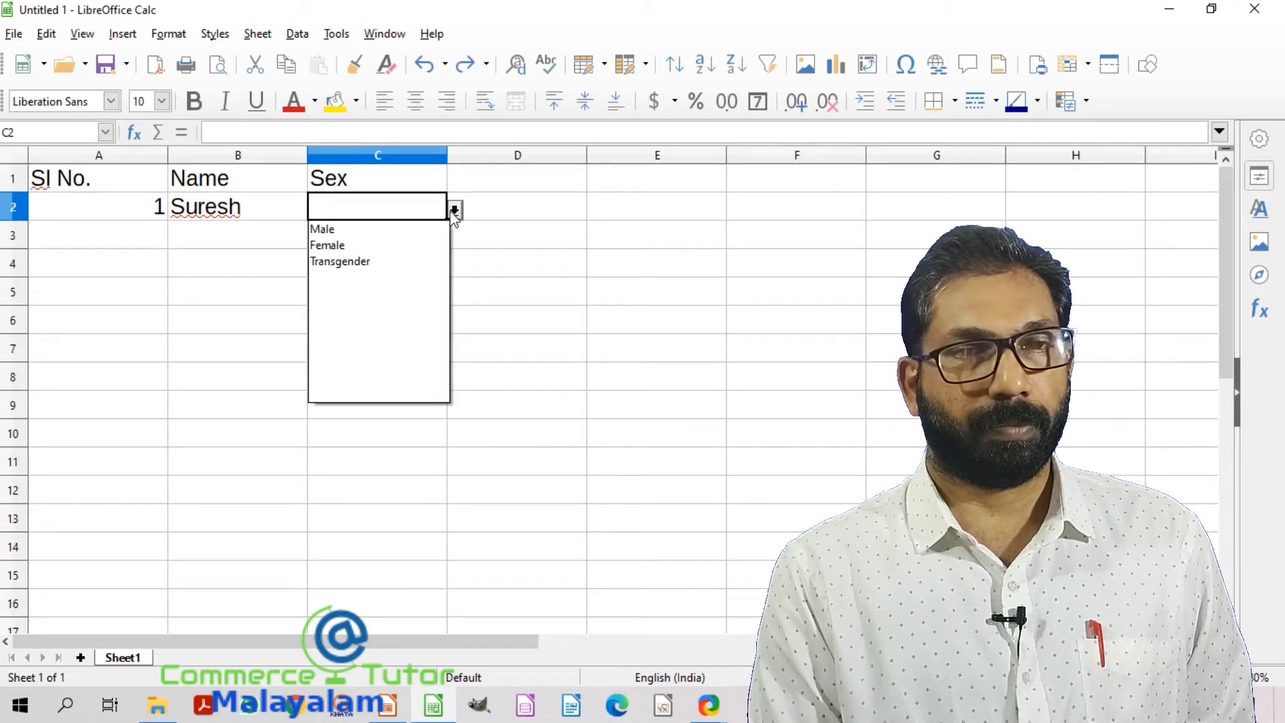
left_click(365, 231)
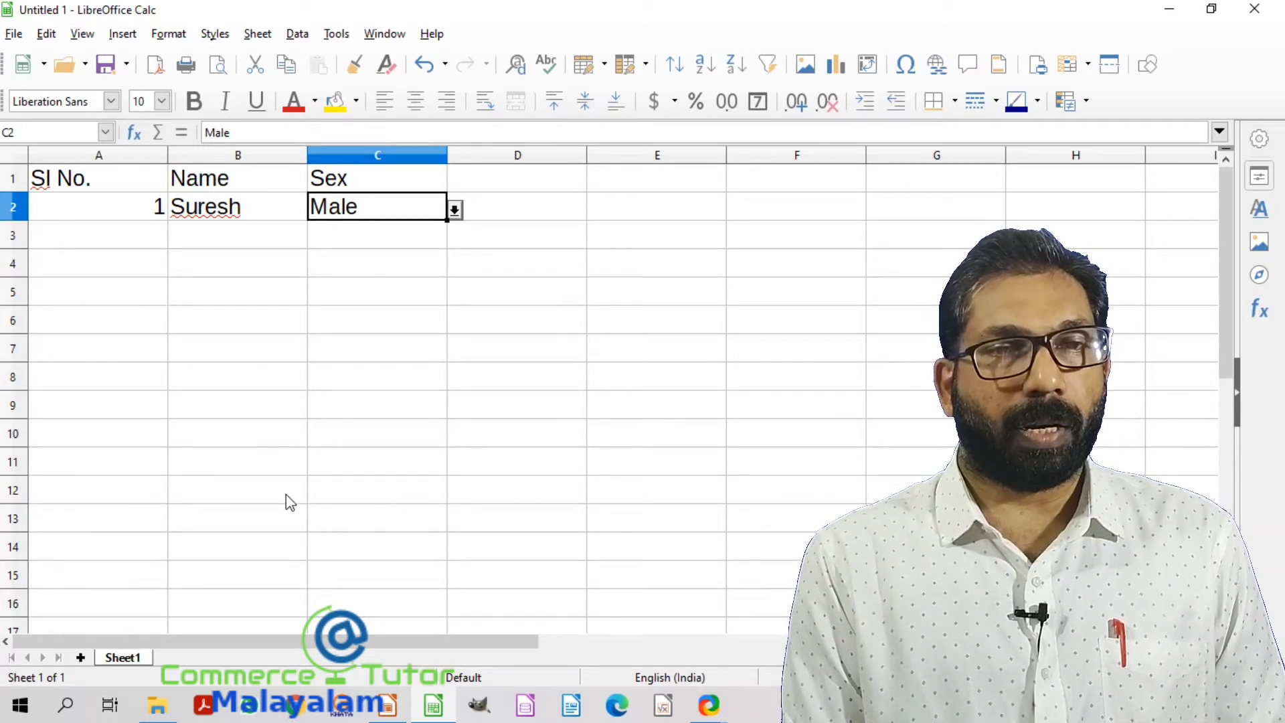
- Turn on input help for the whole Sex column's validity rule and title it Sex
left_click(406, 154)
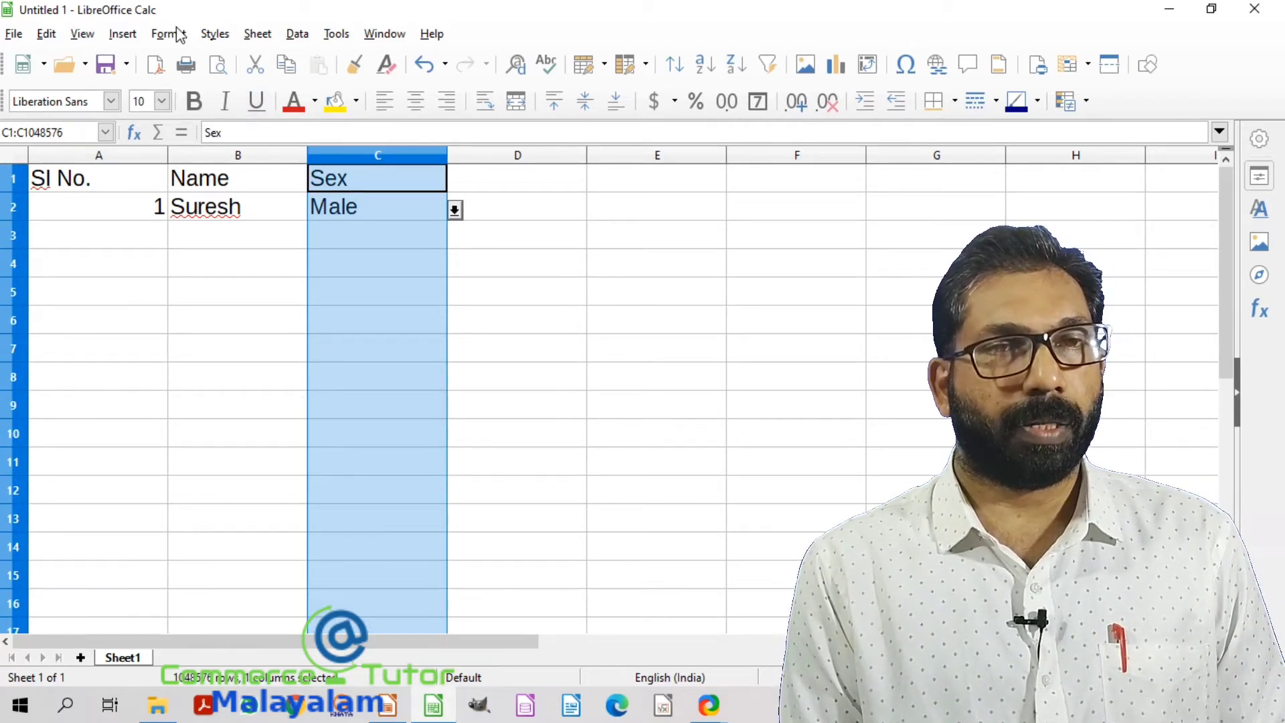
left_click(297, 35)
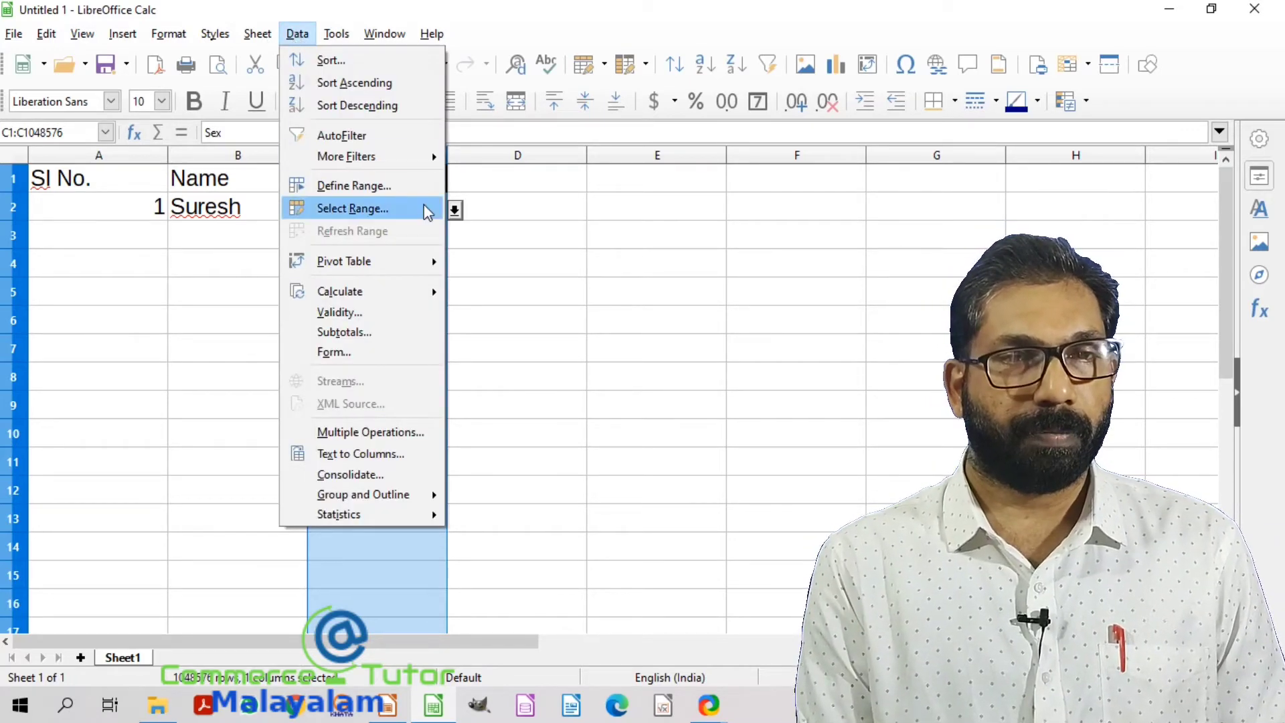
left_click(335, 312)
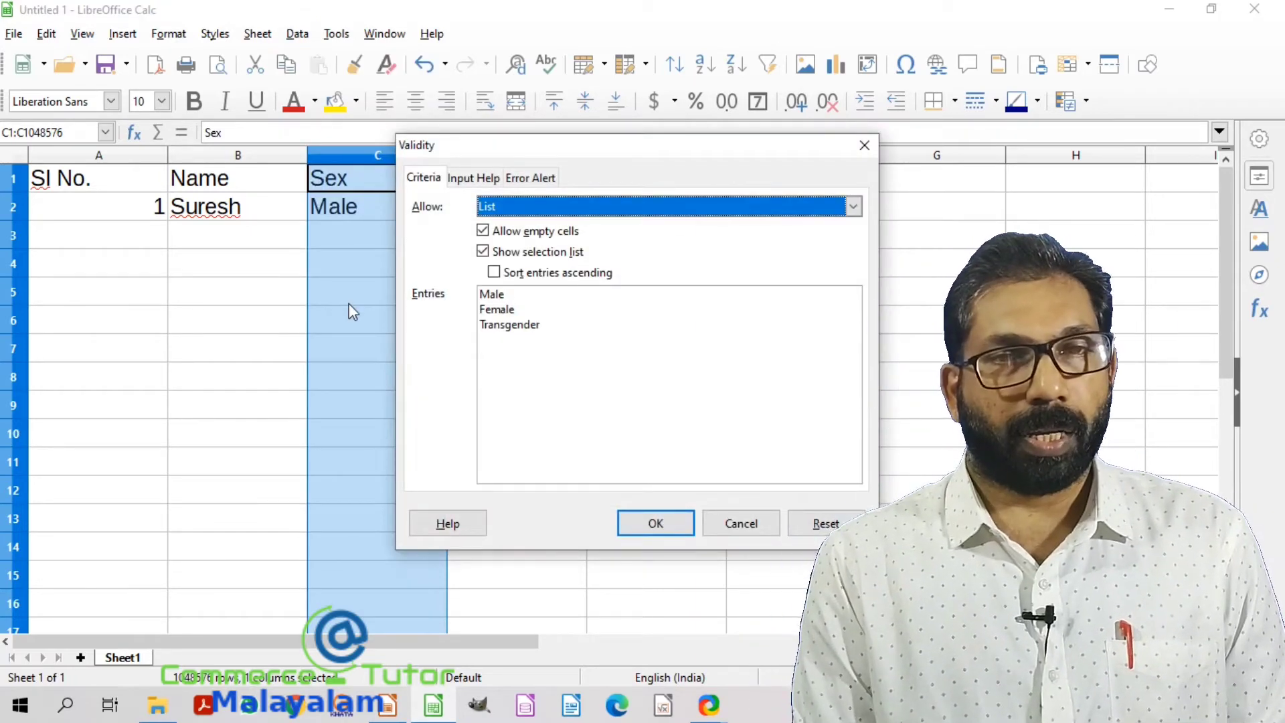
left_click(462, 178)
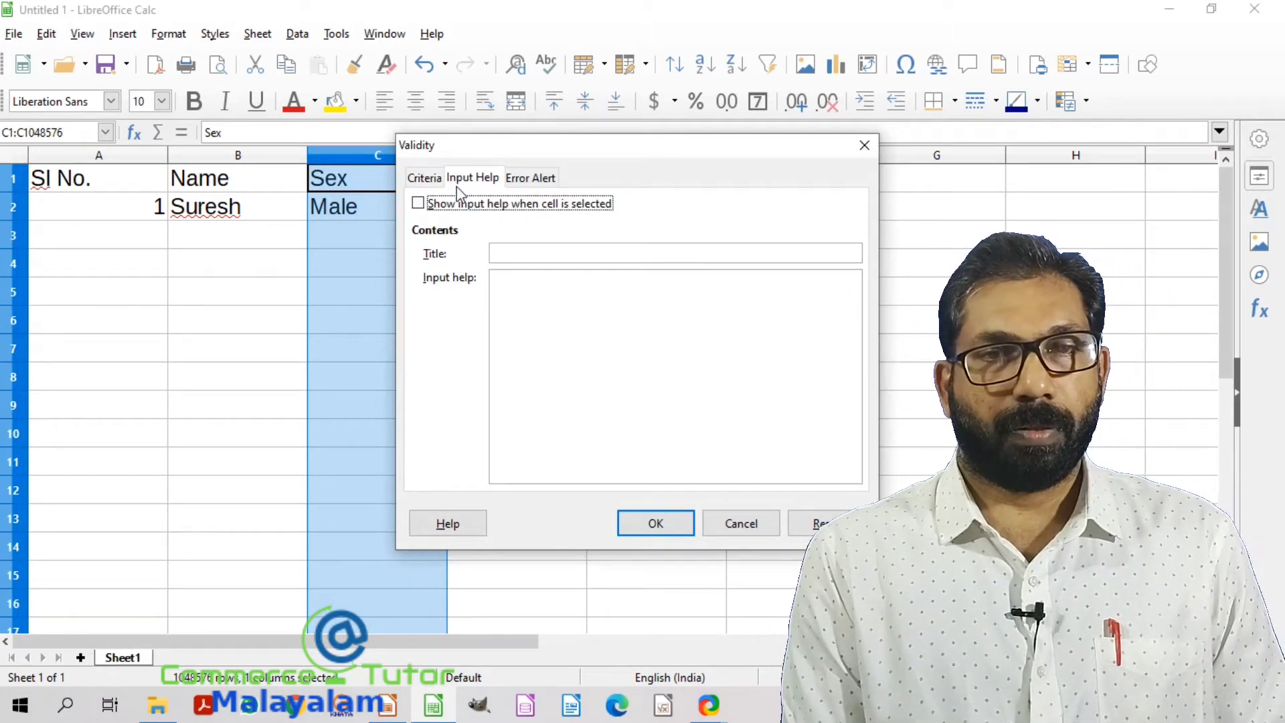
left_click(418, 203)
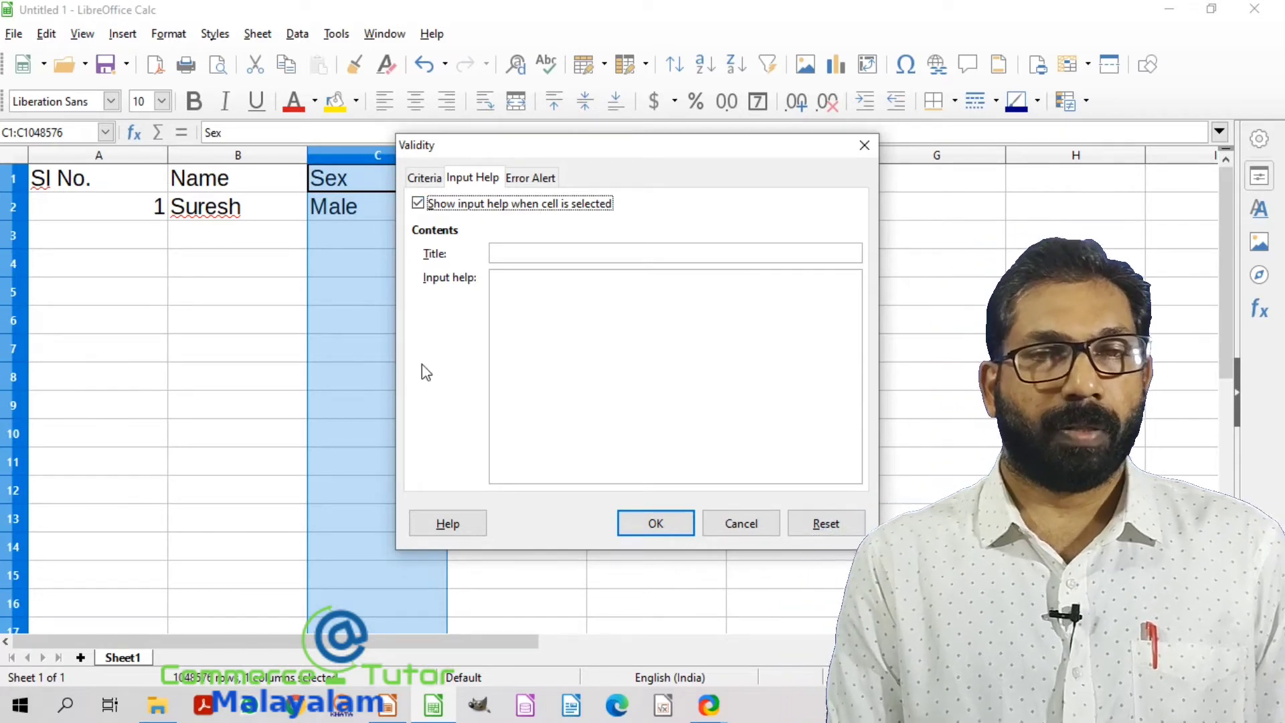
left_click(506, 253)
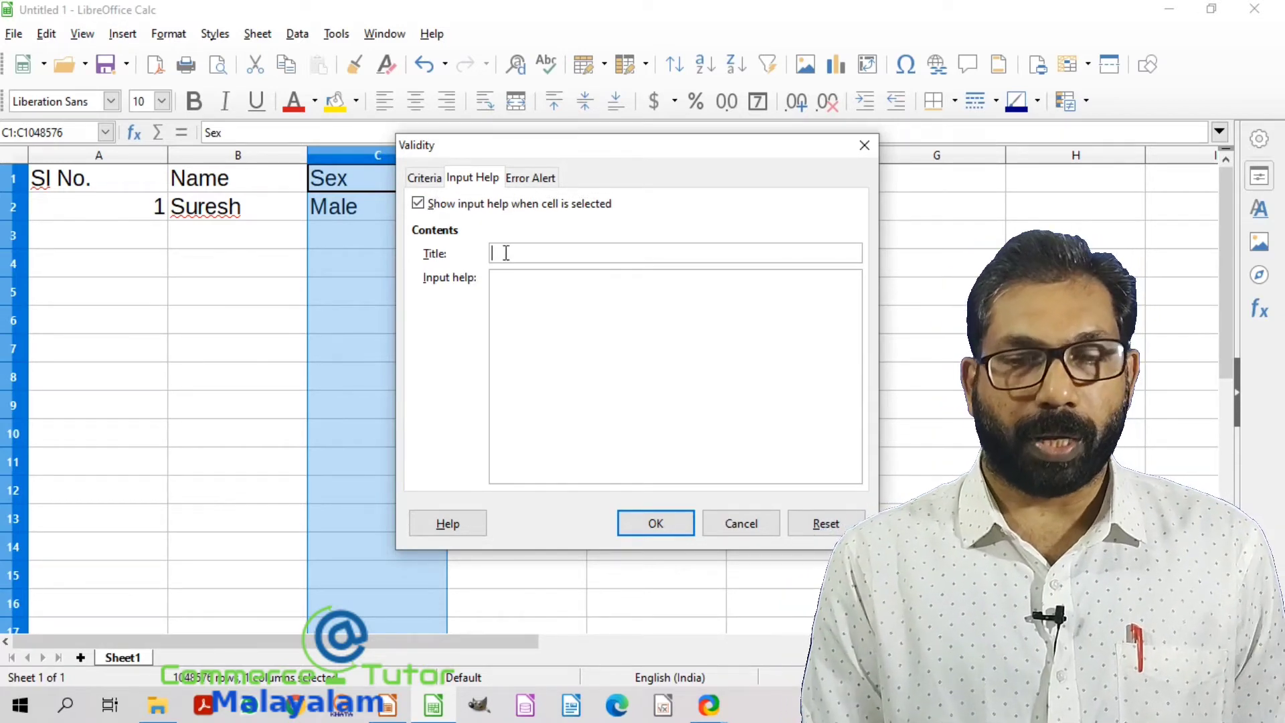
type("S")
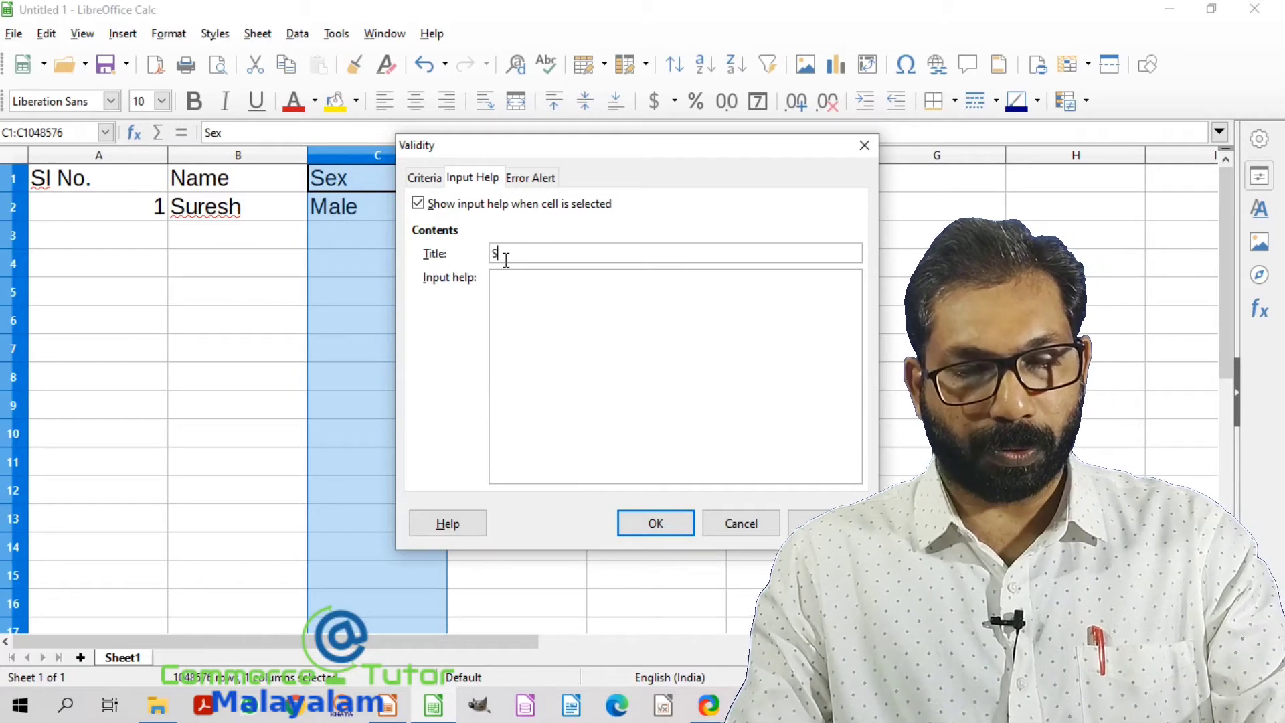
type("e")
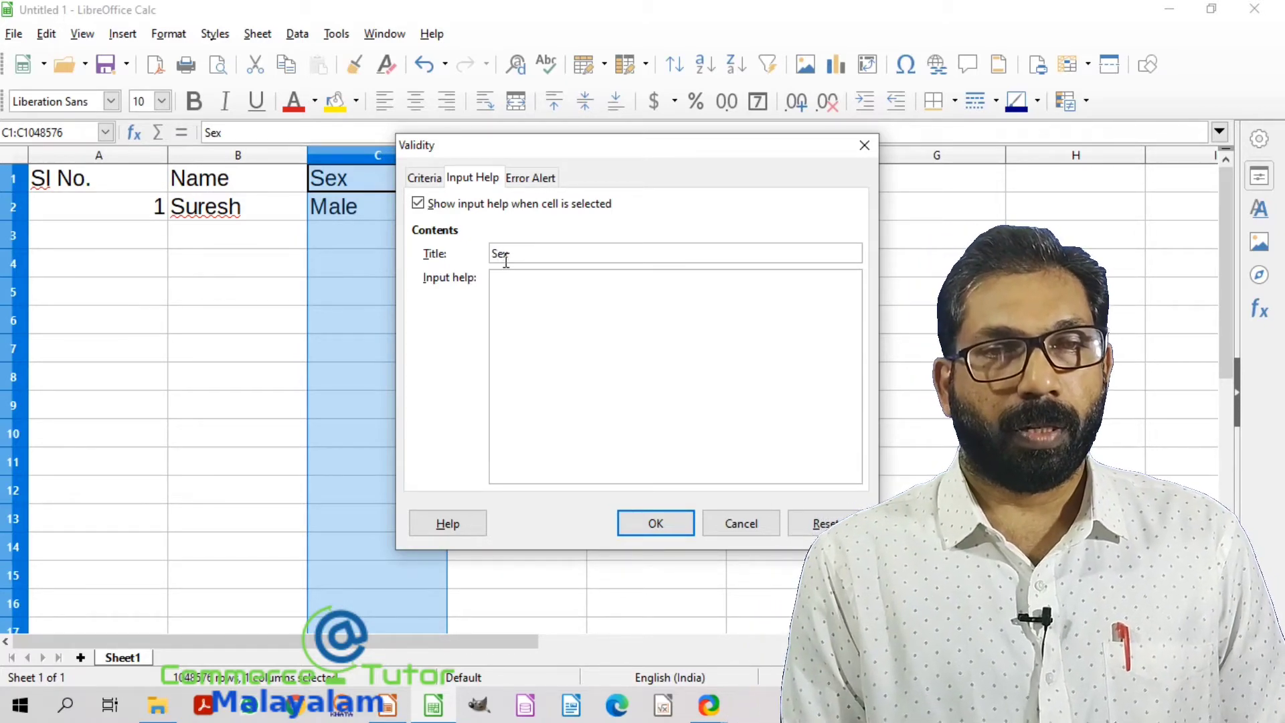
type("x")
- Set the input help text to "Choose the gender" and apply the validity rule
left_click(529, 279)
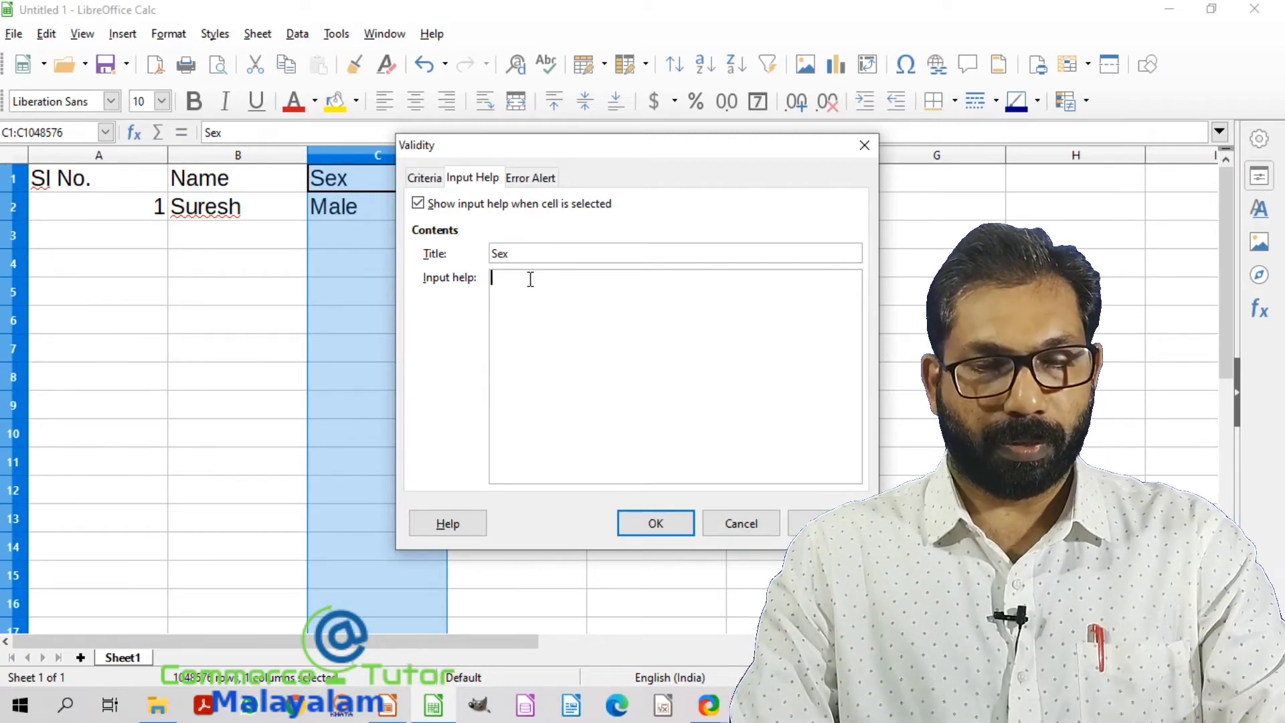
type("Ch")
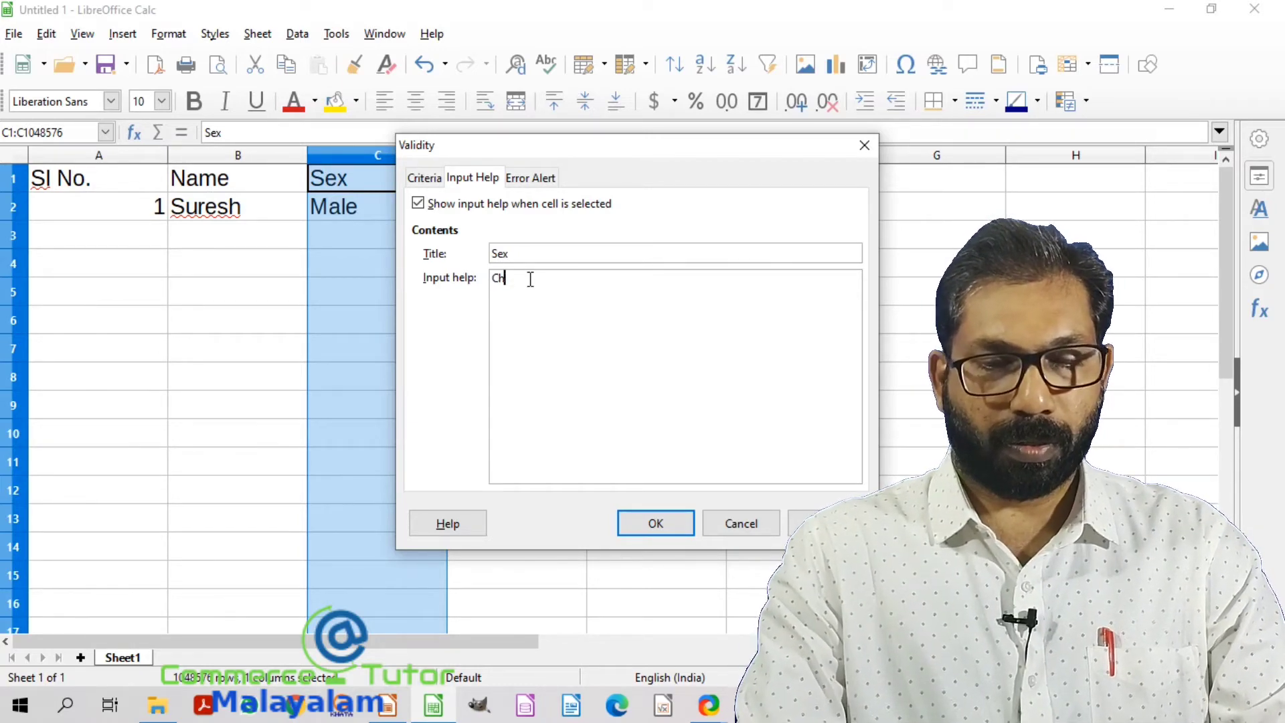
type("oose")
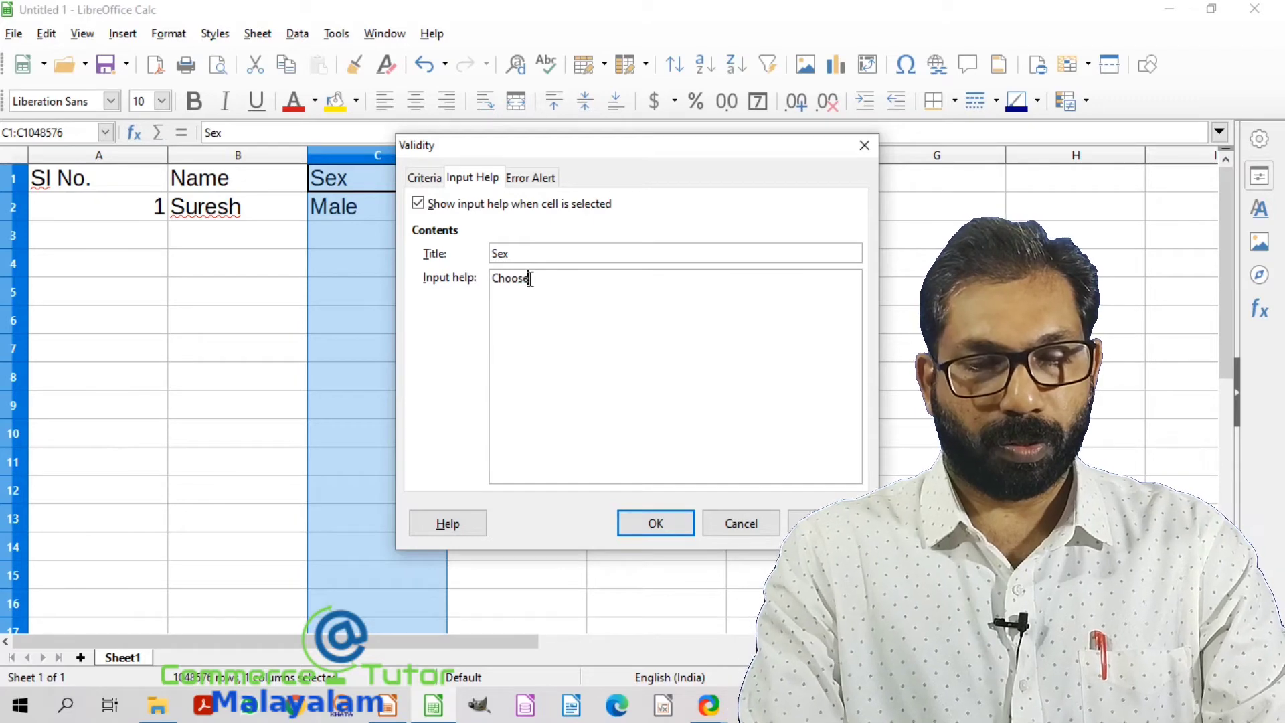
type(" the g")
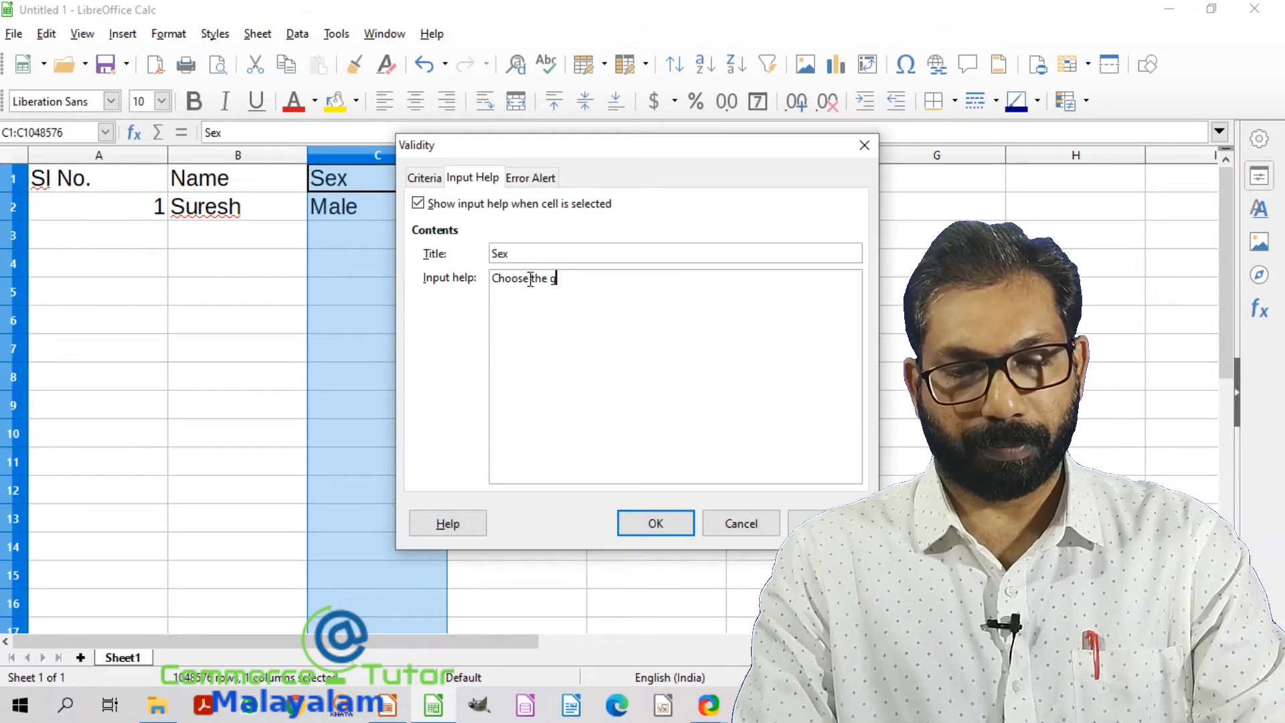
type("ender")
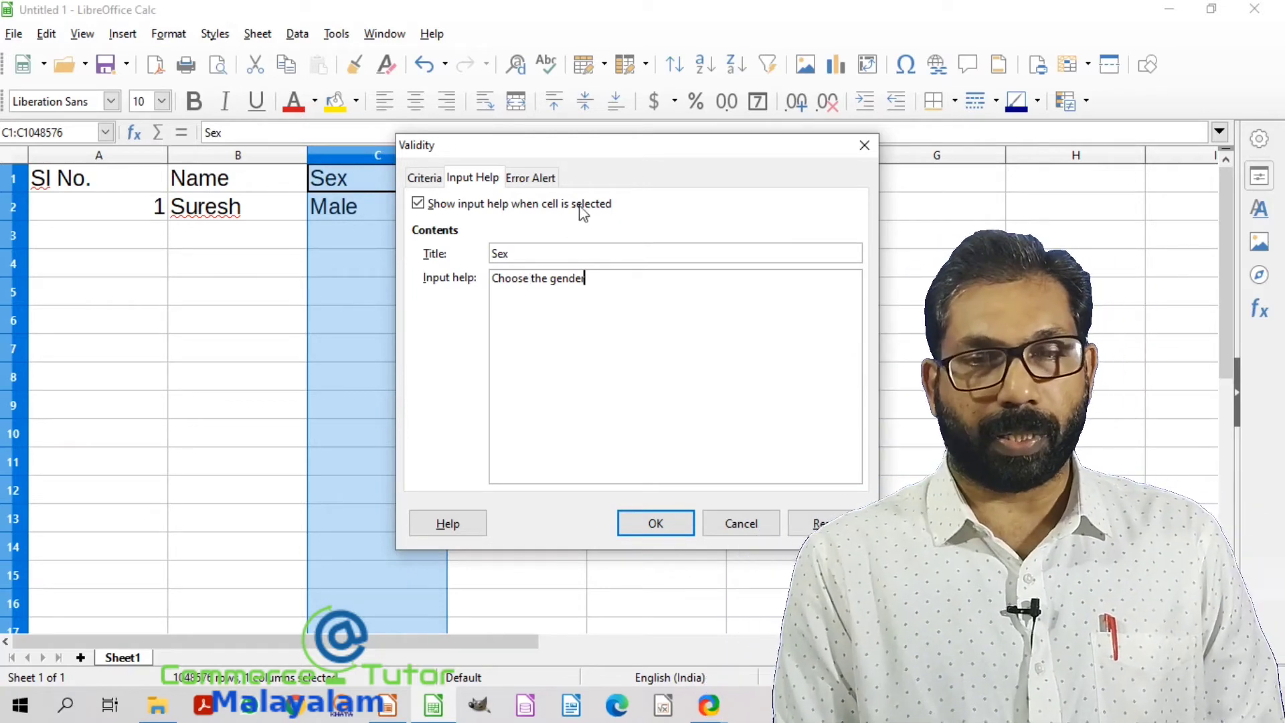
left_click(642, 530)
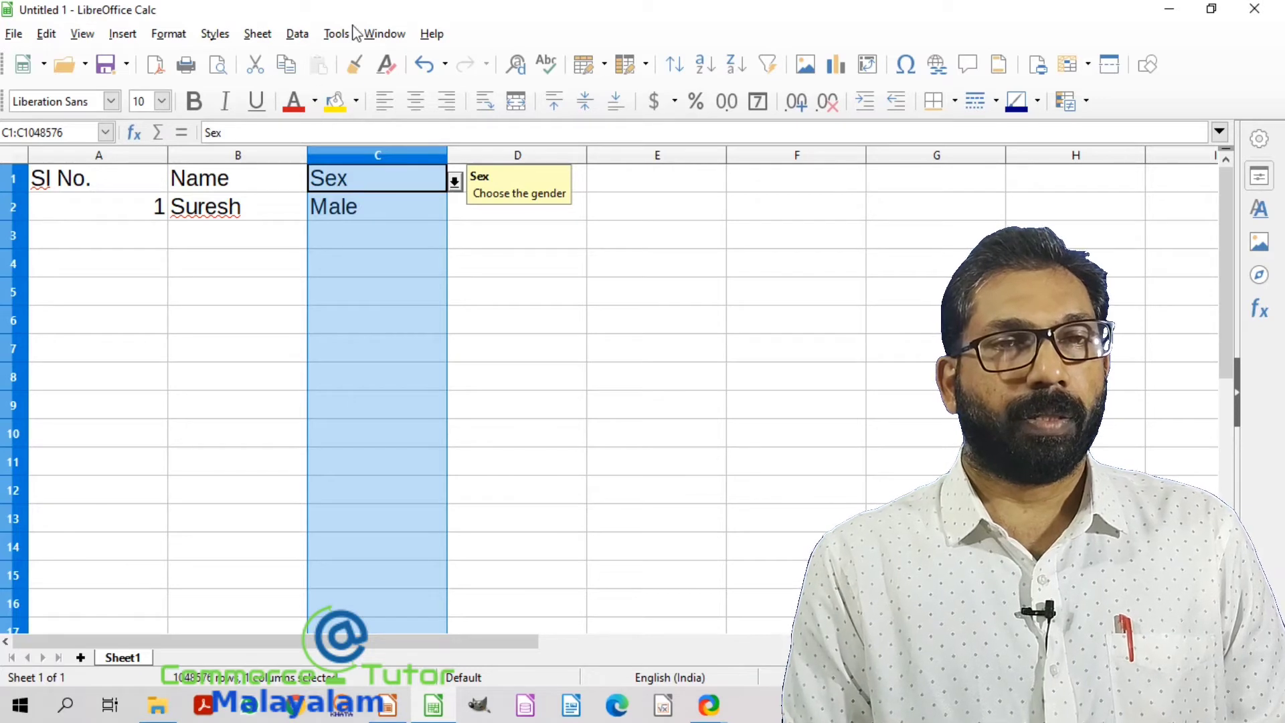
- Set the Sex column's validity error alert to the Warning action with the title SEX
left_click(297, 35)
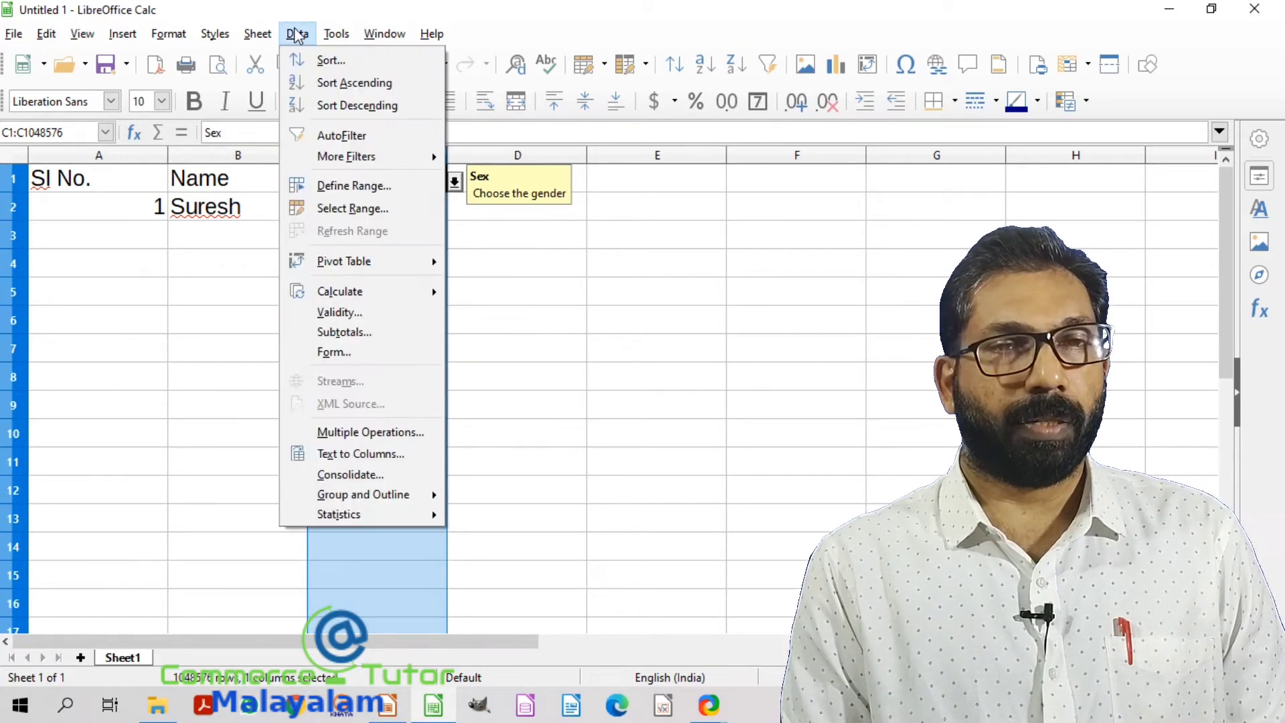
left_click(351, 316)
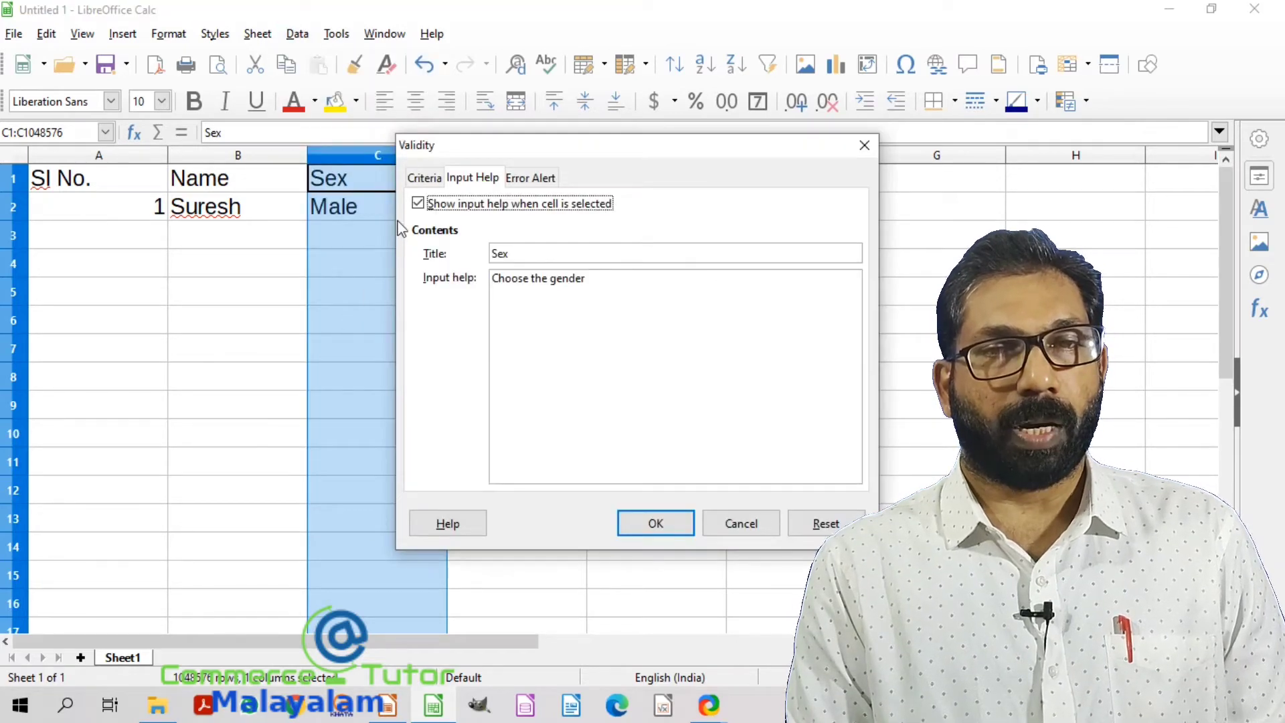
left_click(529, 179)
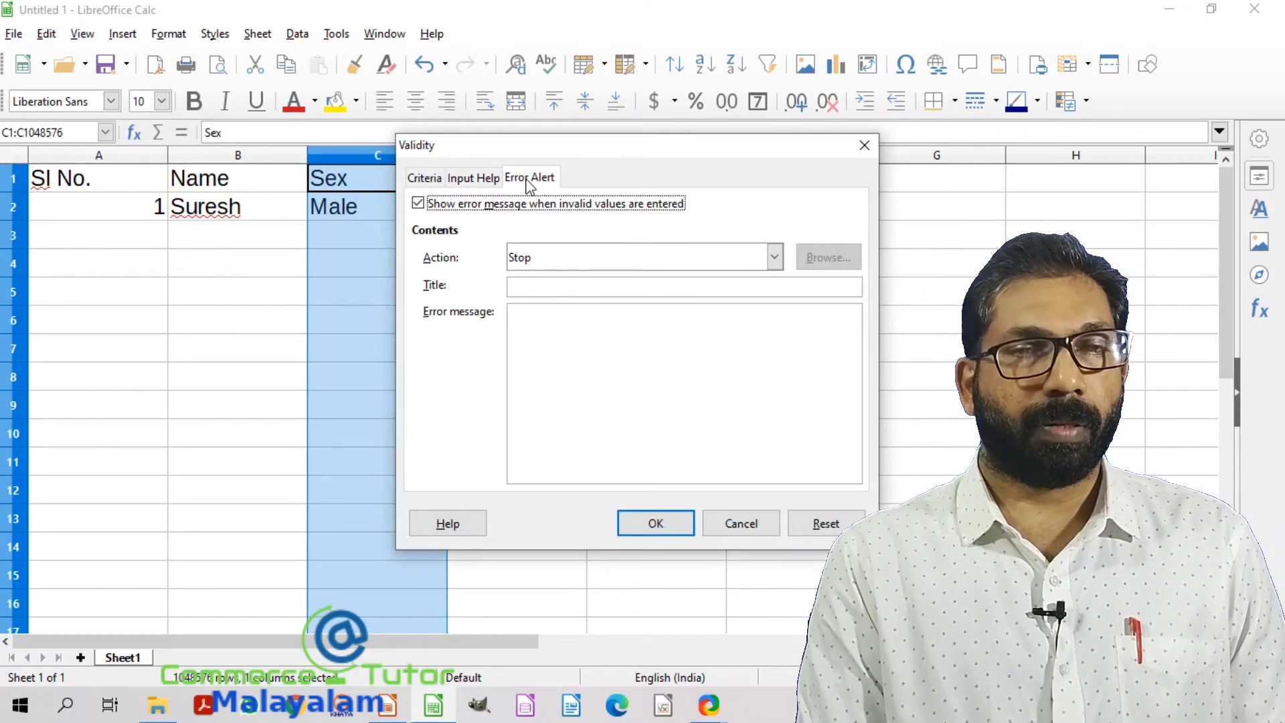
left_click(773, 258)
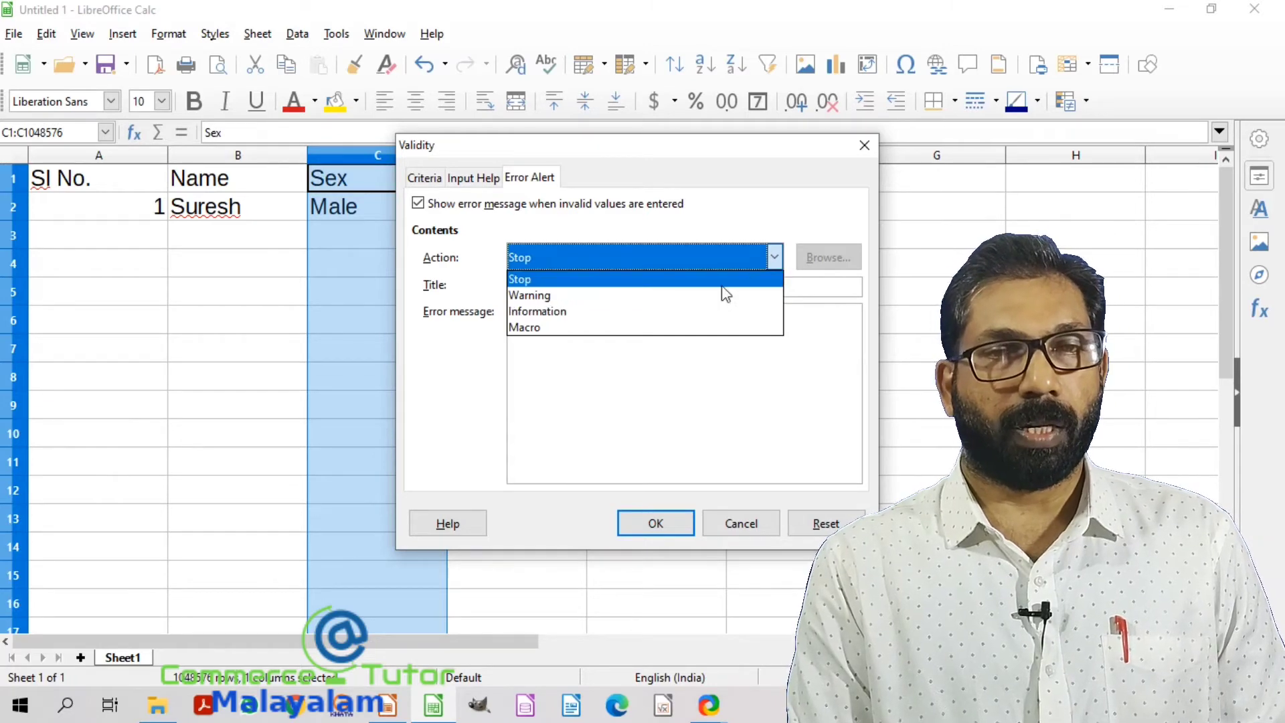
left_click(616, 296)
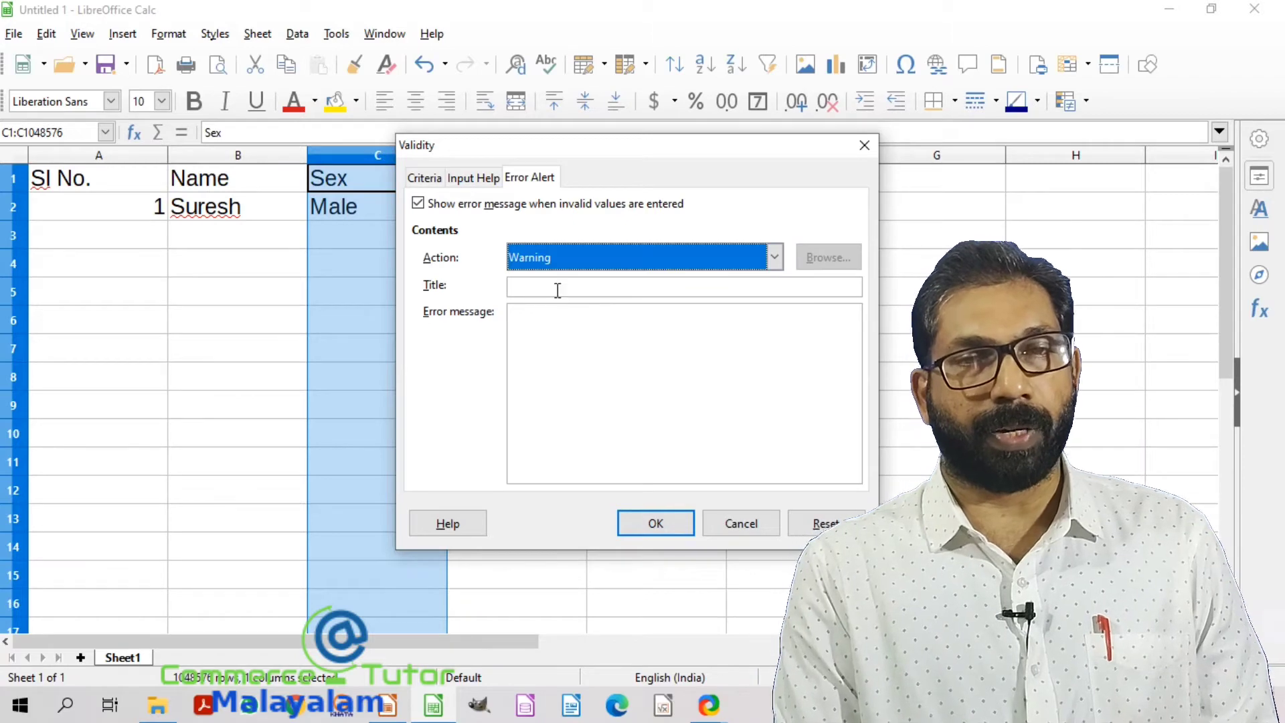
left_click(557, 288)
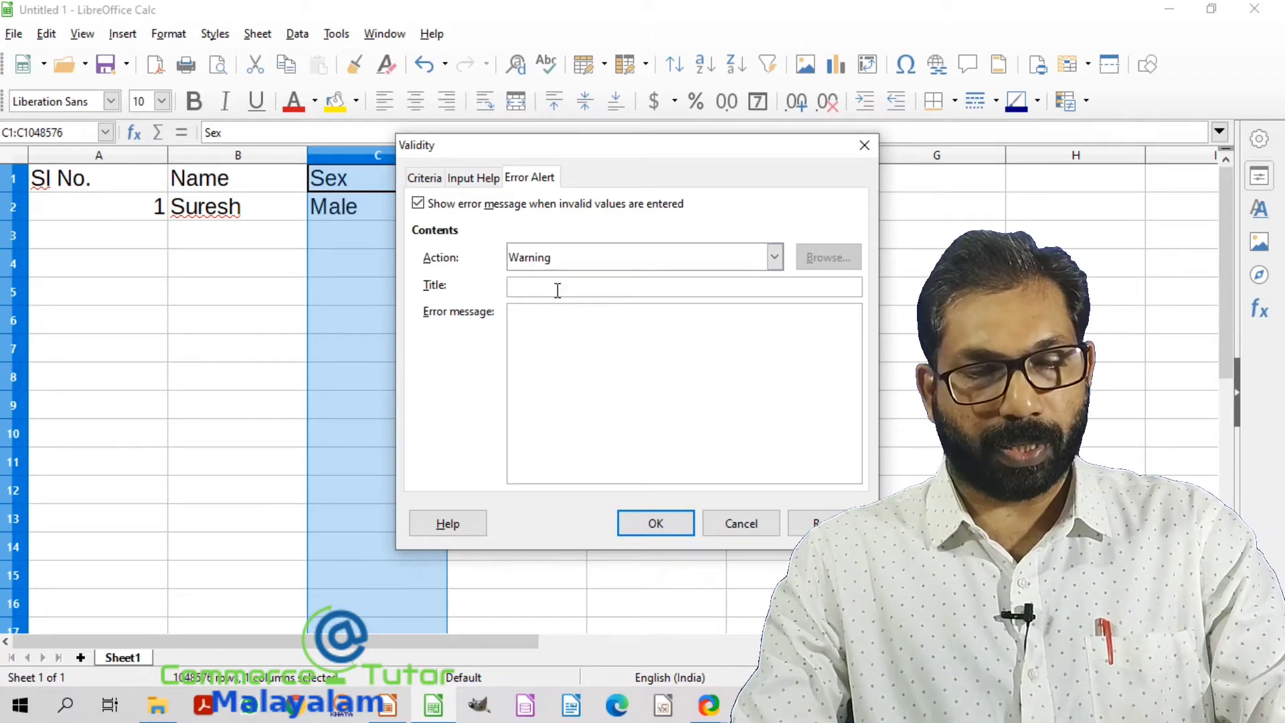
type("S")
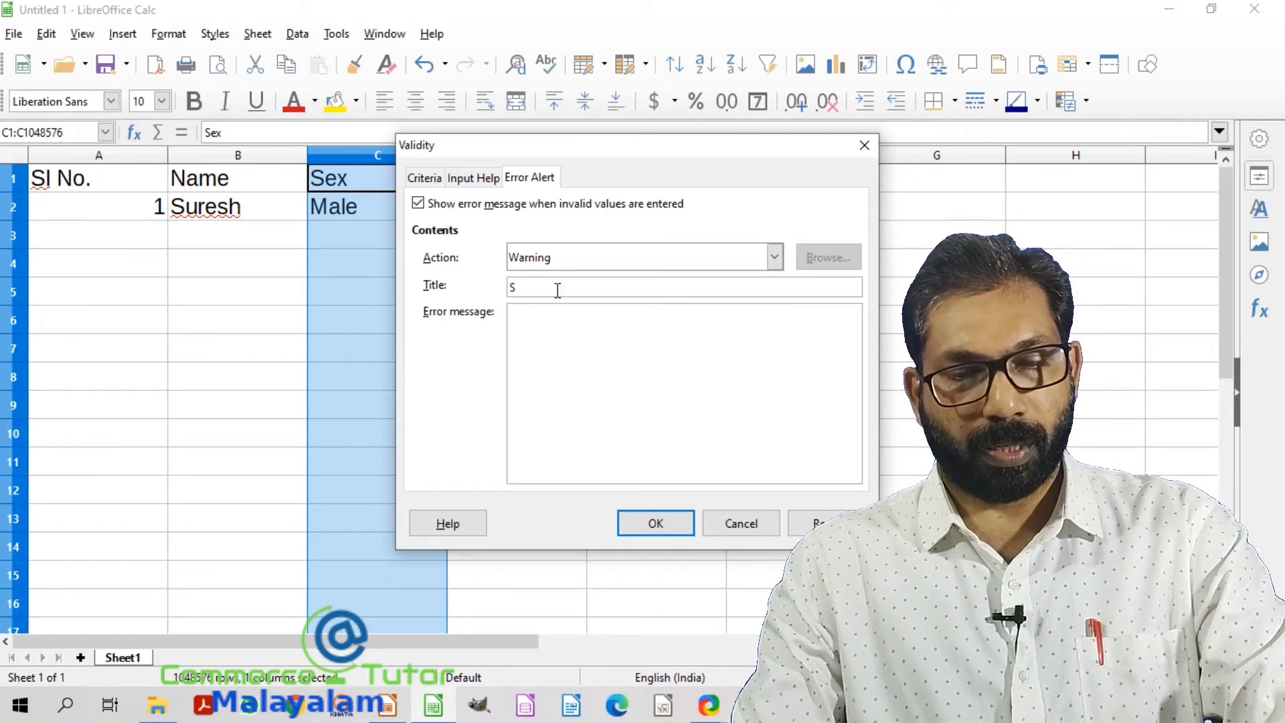
type("EX")
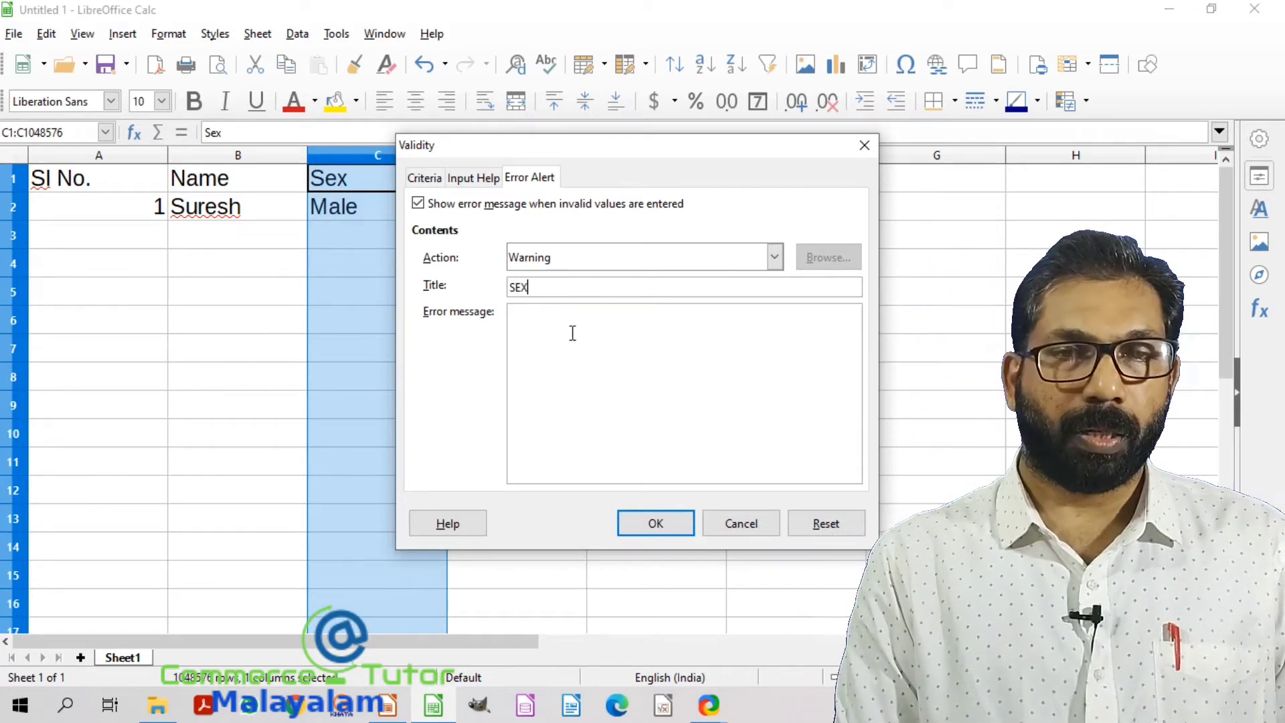
- Set the alert's error message to "Enter the sex" and apply the validity rule
left_click(533, 317)
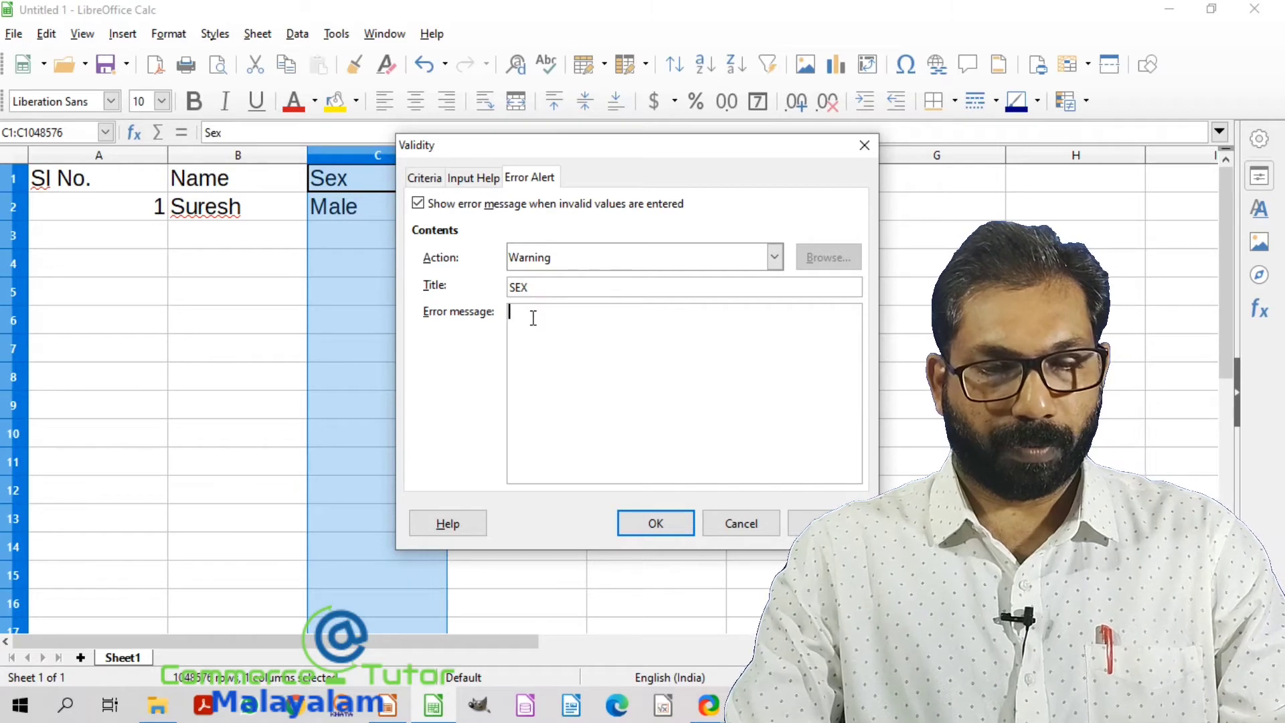
type("Enter")
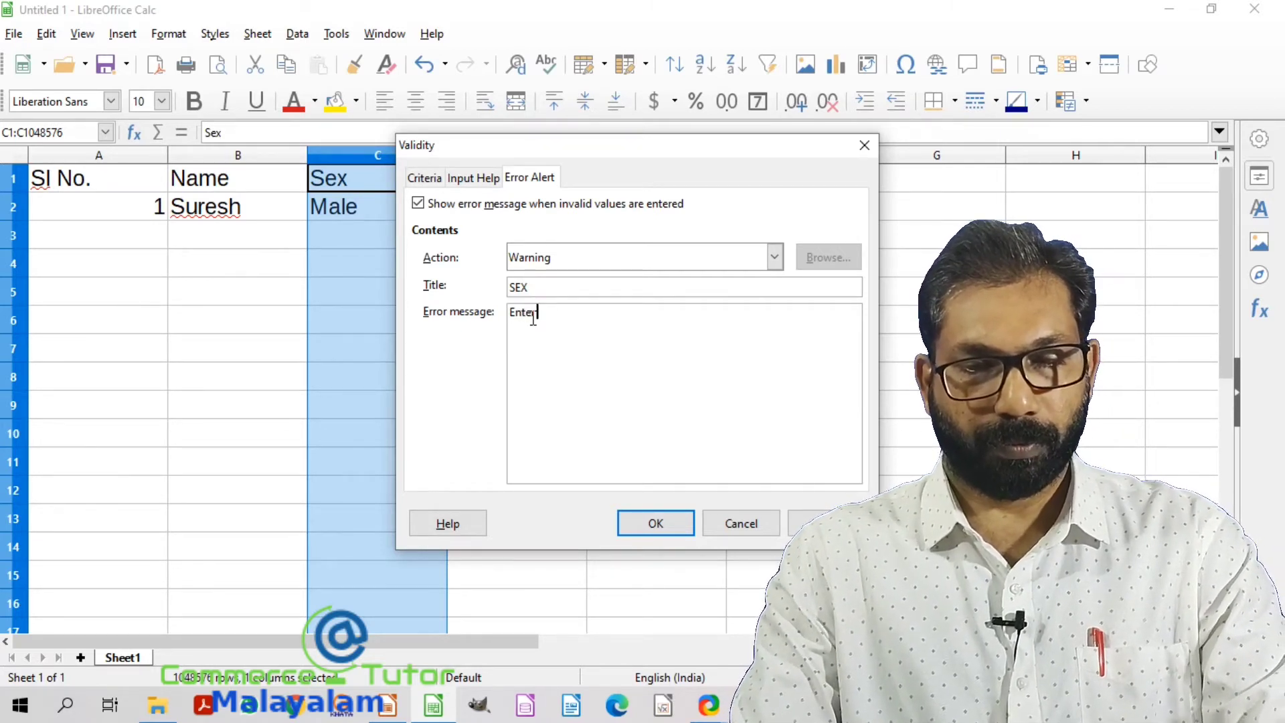
type(" the ")
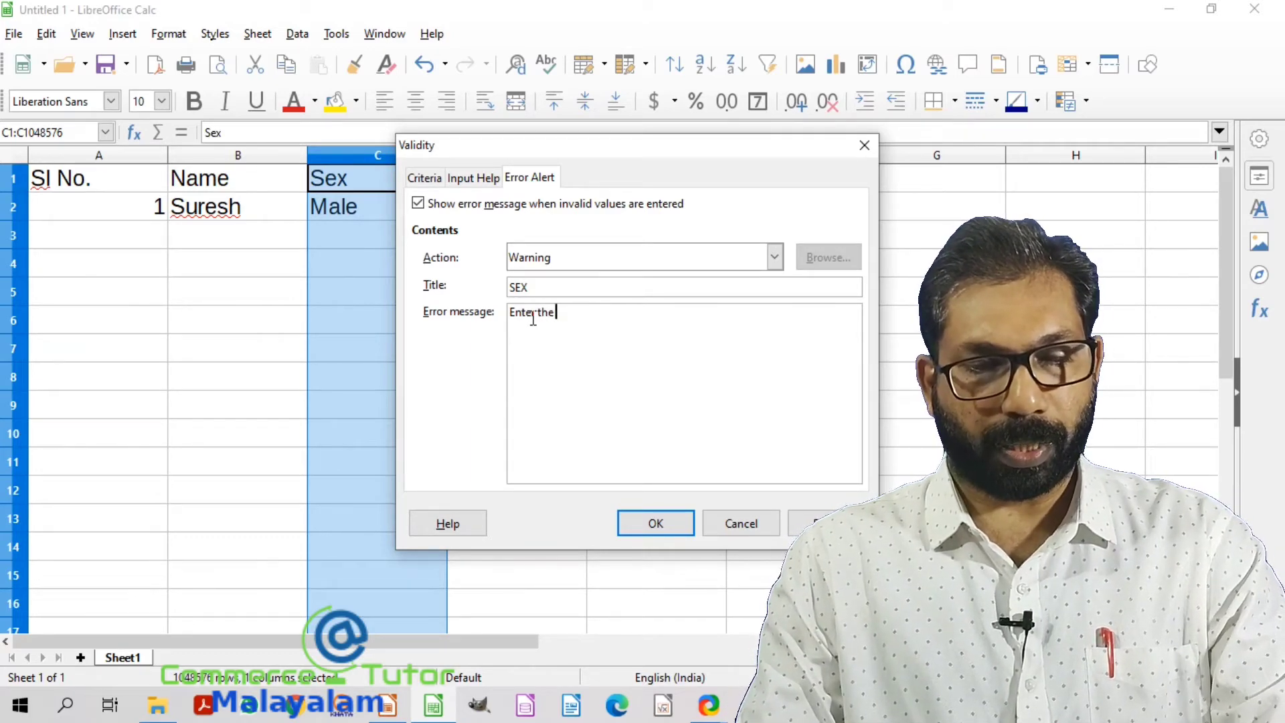
type("sex")
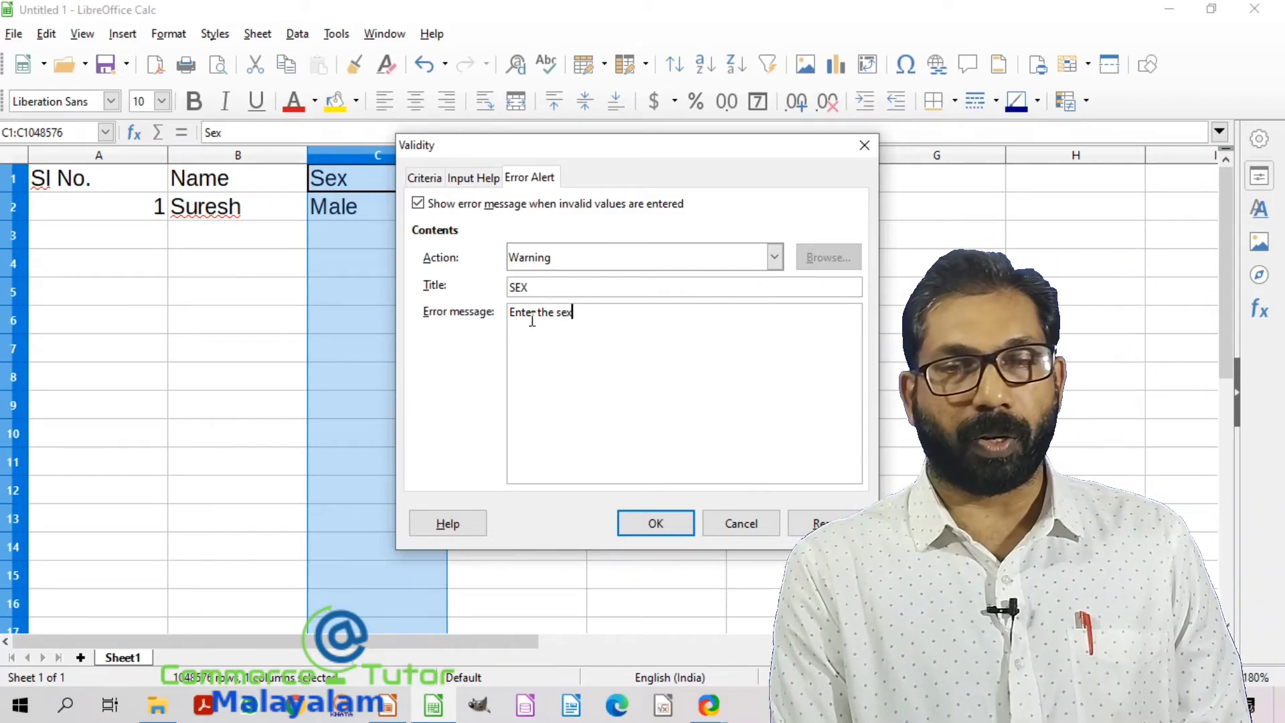
left_click(656, 522)
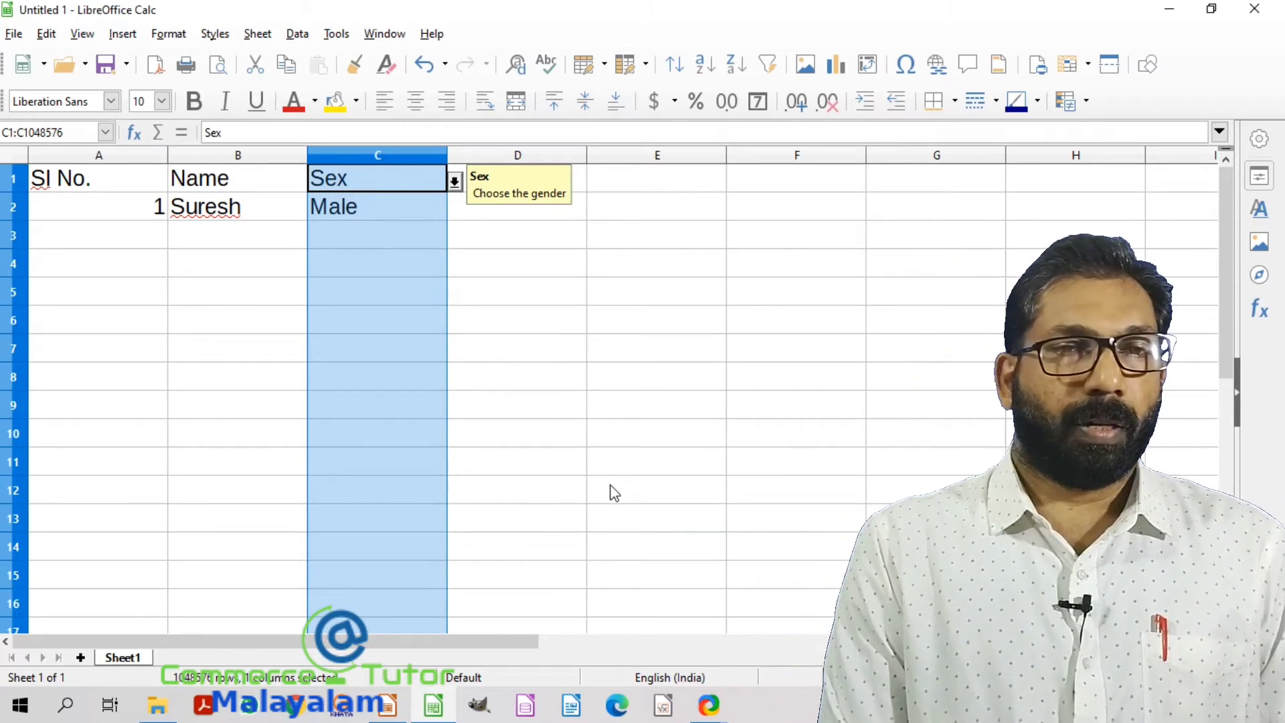
- Start the second record in row 3 with serial number 2 and the person's name
left_click(143, 242)
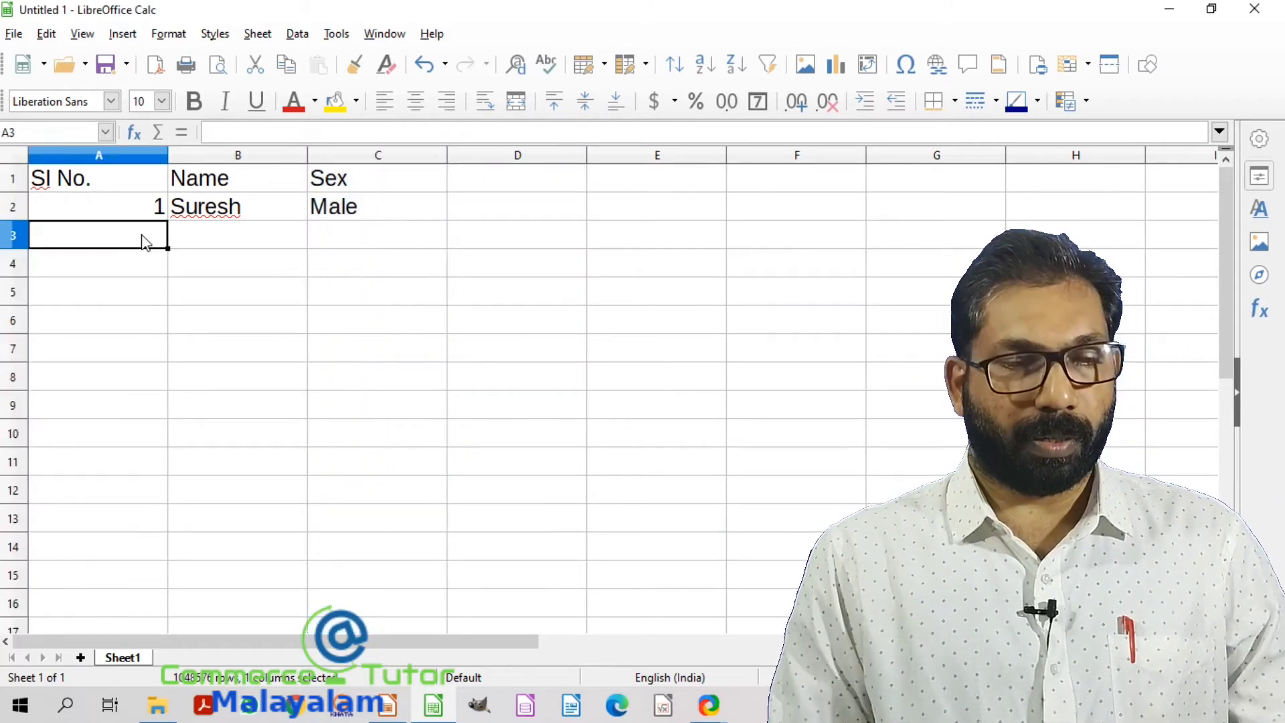
type("2")
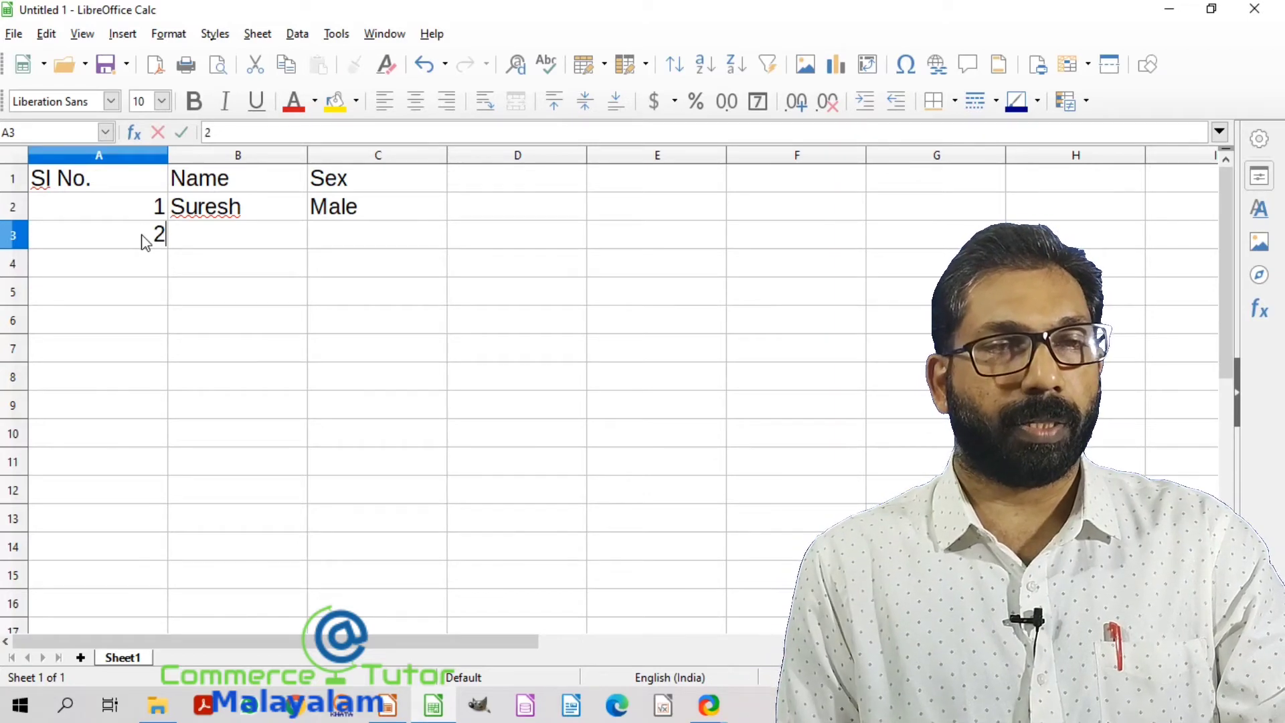
left_click(177, 242)
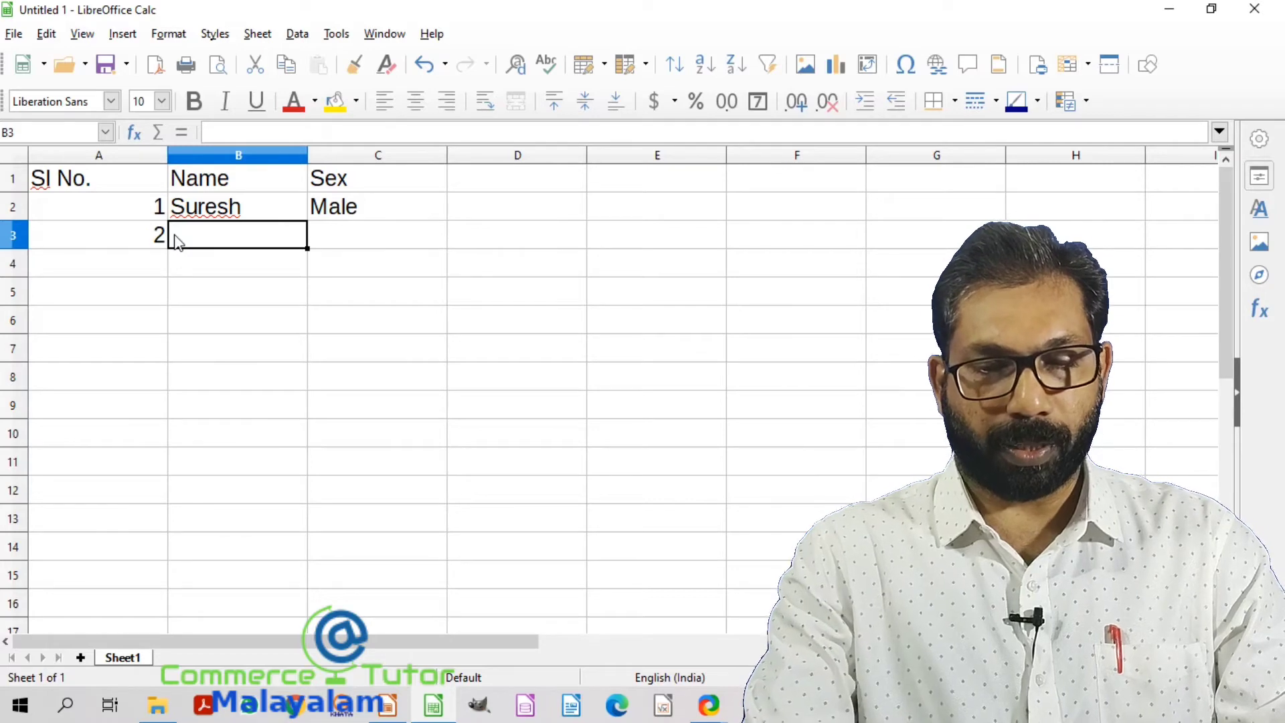
type("Kun")
key("BackSpace")
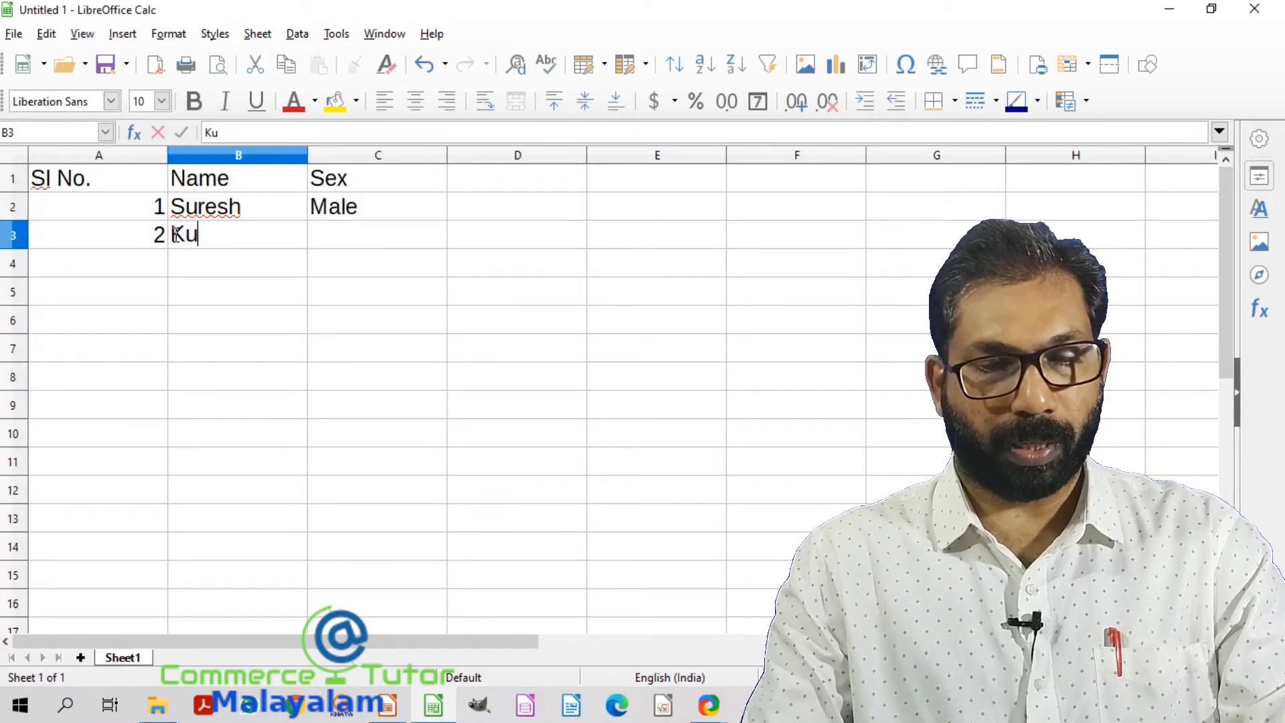
type("mar")
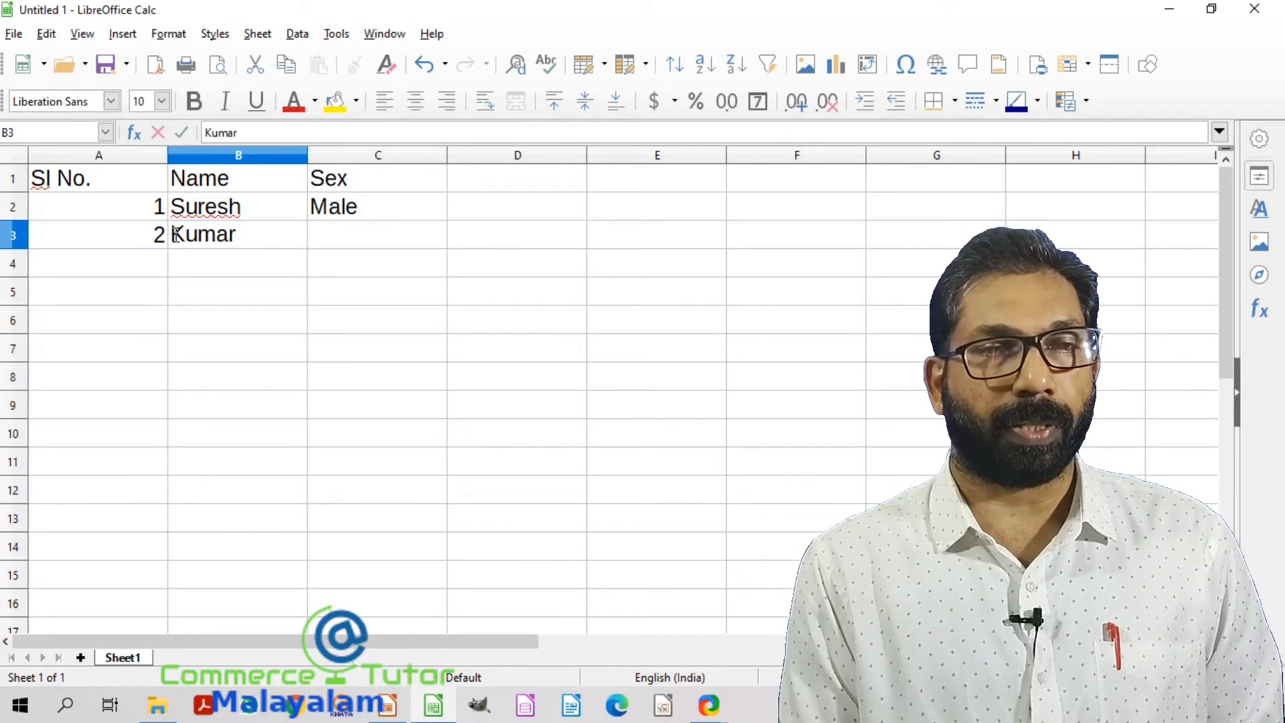
- Test the error alert by entering a person's name in Sex cell C3 and accepting the invalid value
left_click(336, 235)
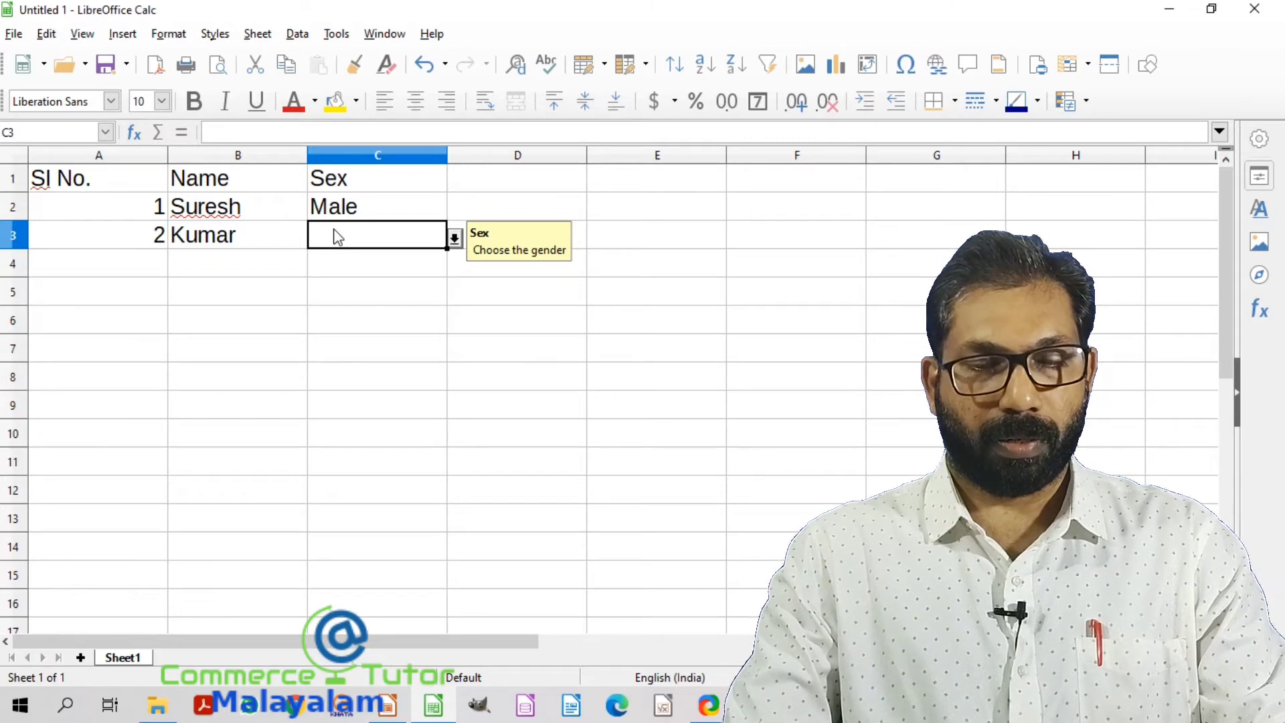
type("Anil")
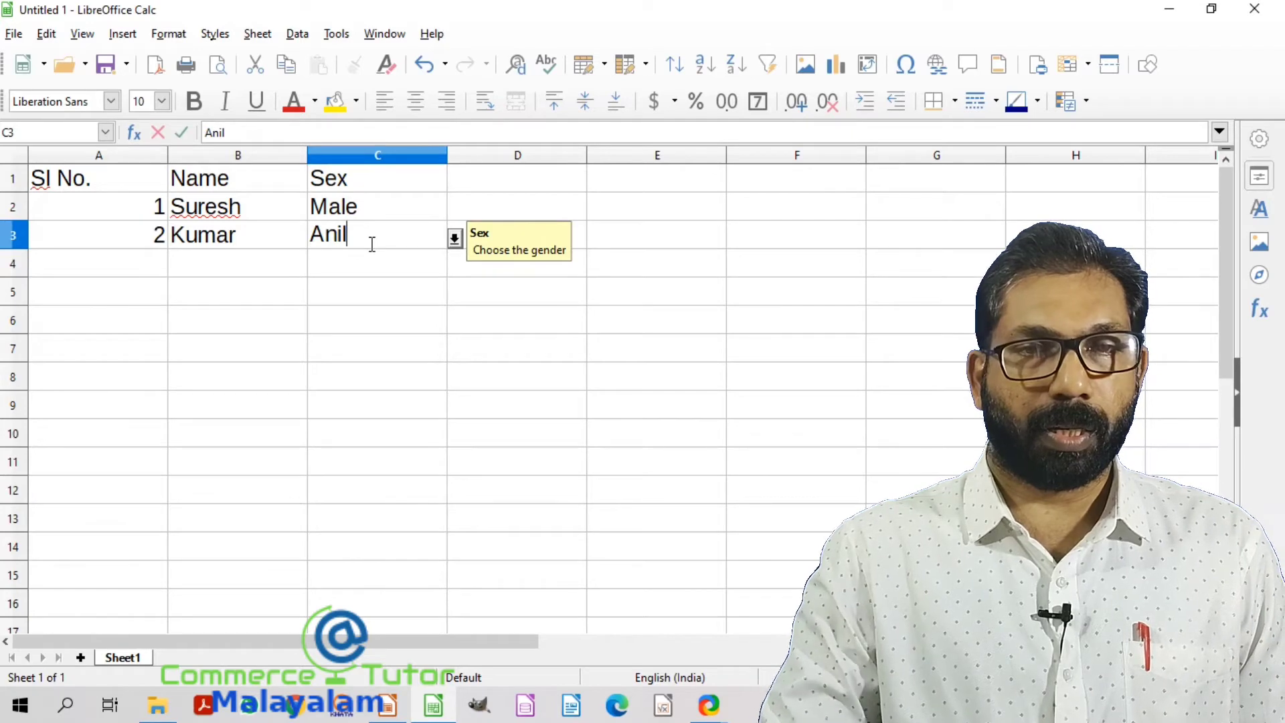
key("Return")
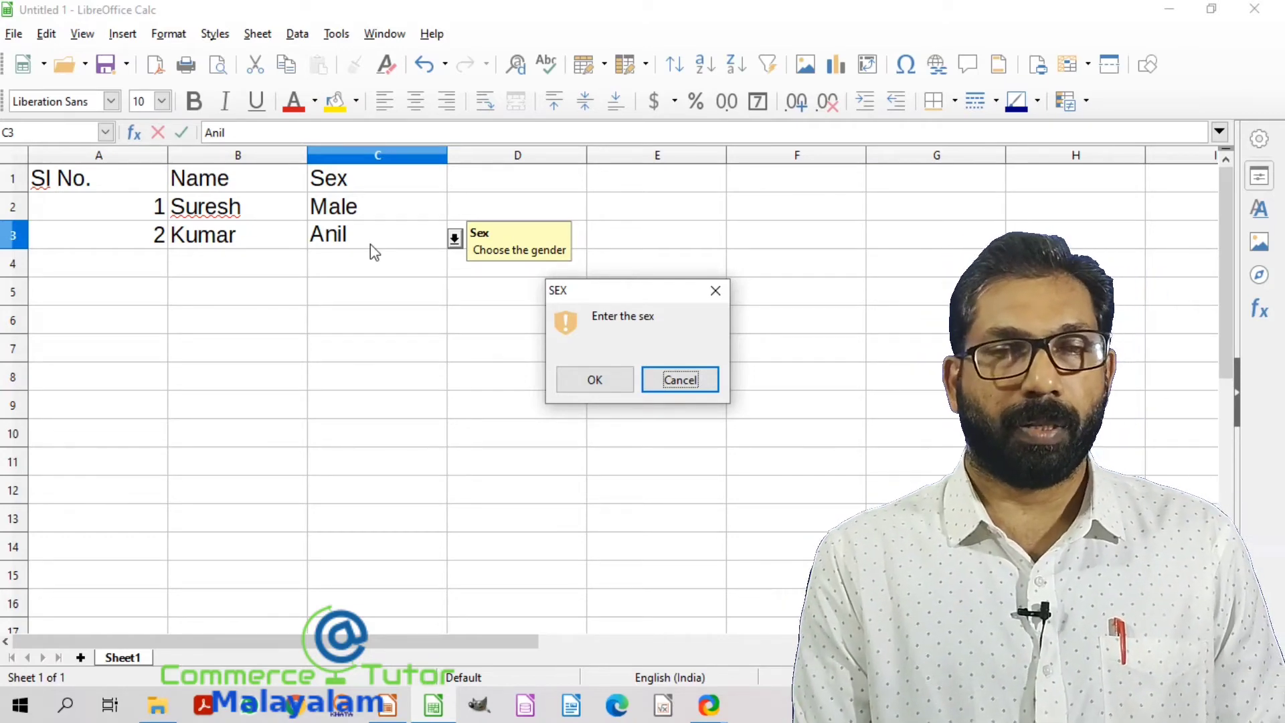
left_click(600, 382)
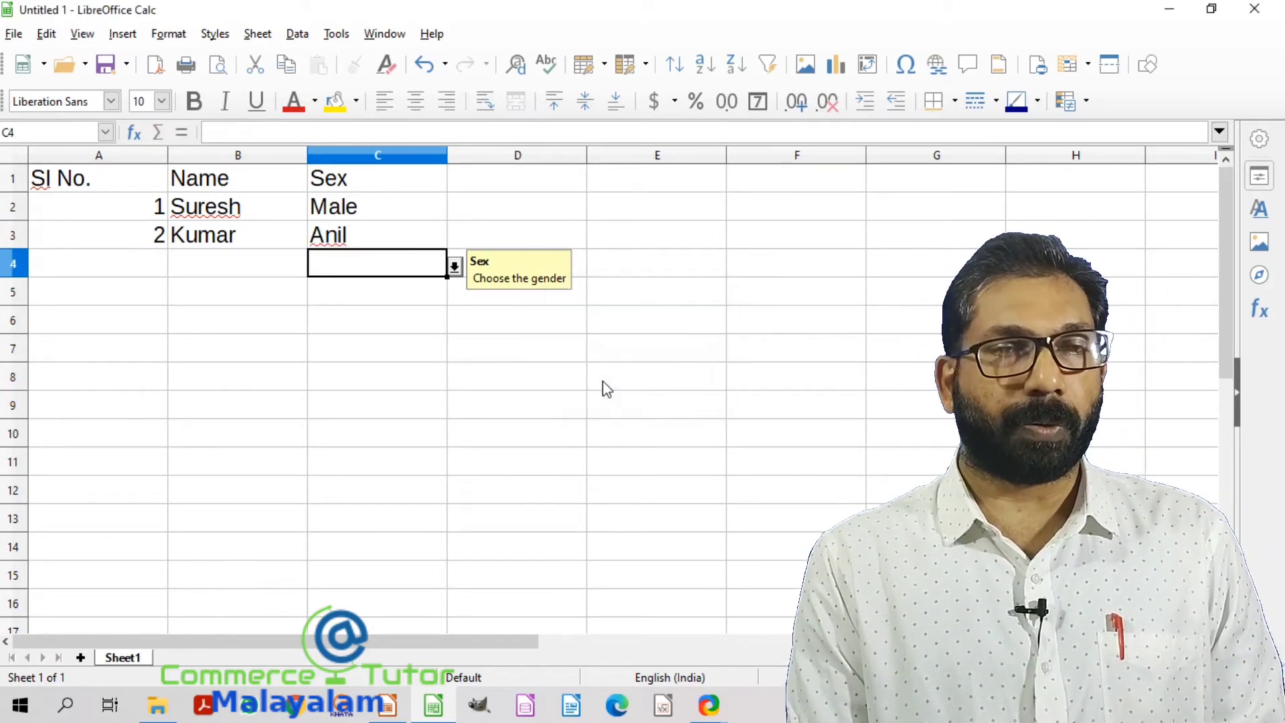
- Choose Male from the selection list in cell C3 for the second record
left_click(351, 233)
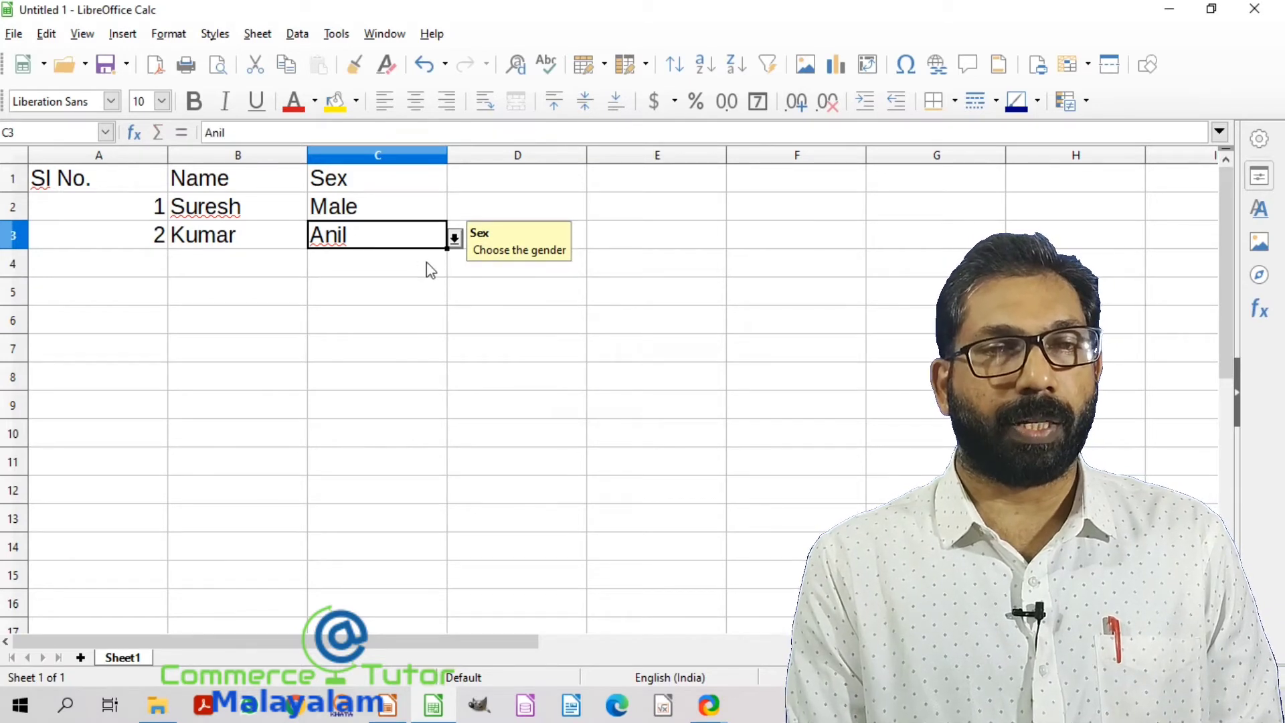
left_click(455, 238)
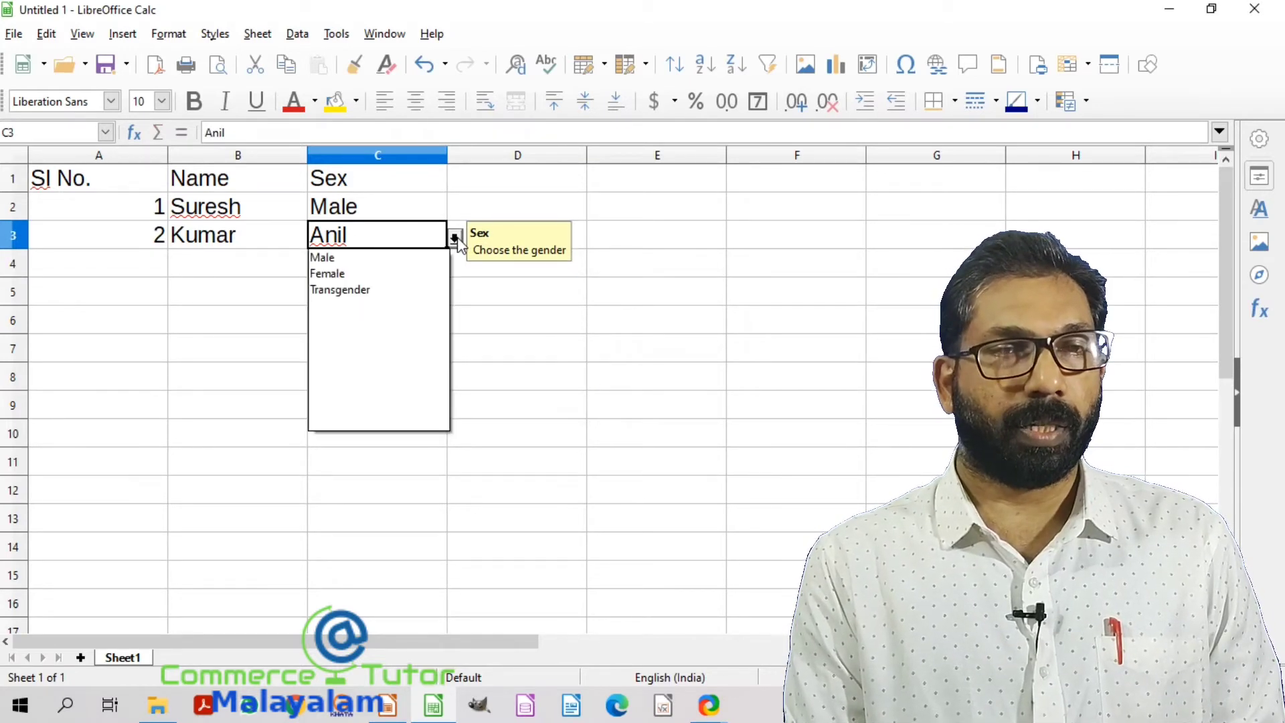
left_click(315, 257)
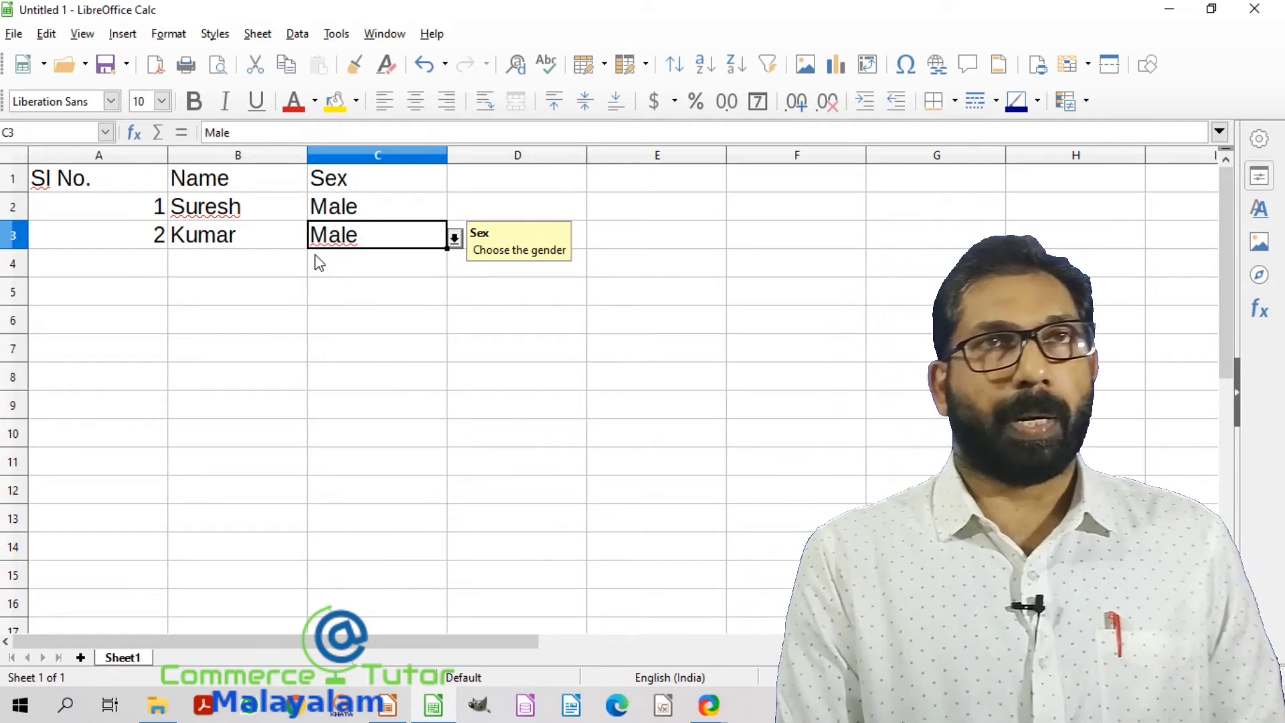